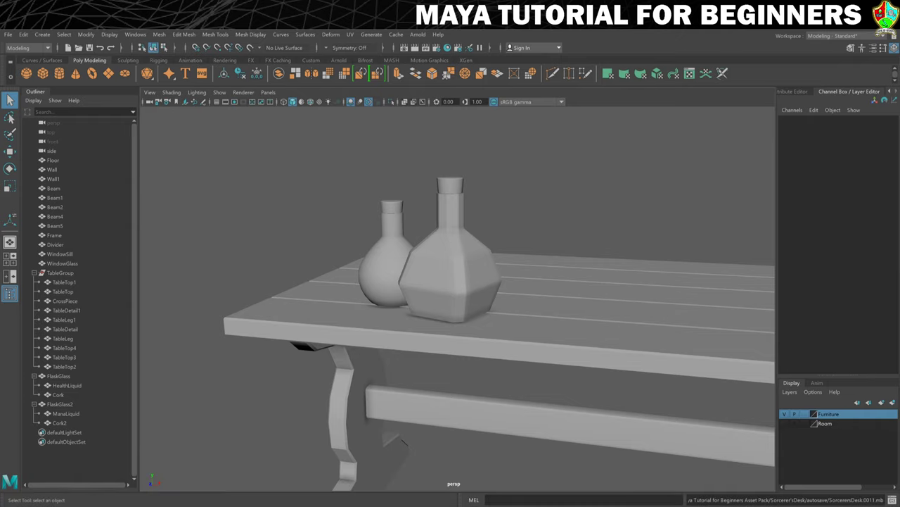
# - Hide the Furniture display layer so the table disappears, leaving the two flasks
pyautogui.scroll(-5, 626, 375)
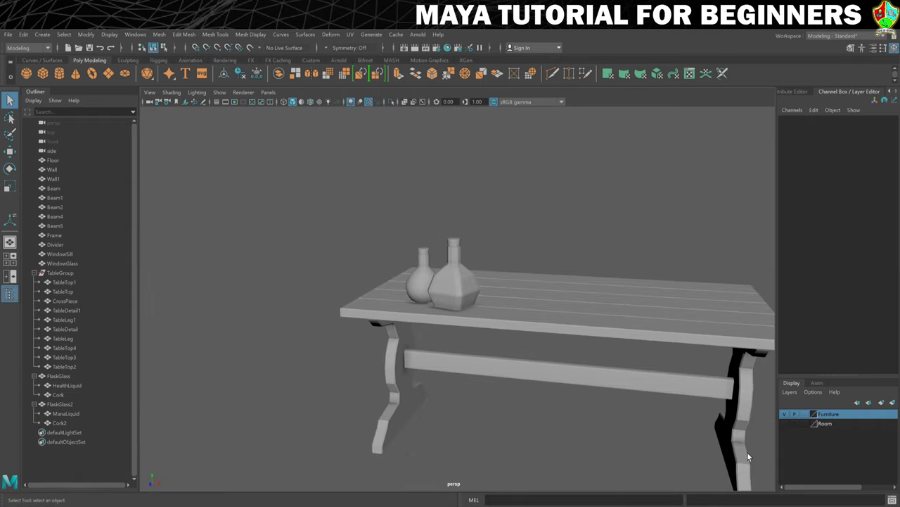
pyautogui.click(786, 414)
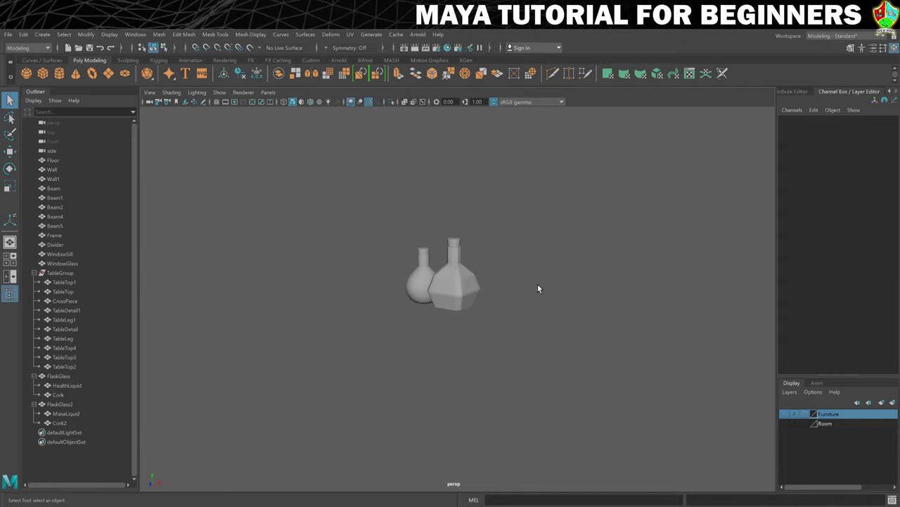
# - Add both selected flasks to the hidden Furniture layer with Add Selected Objects
pyautogui.moveTo(347, 186); pyautogui.dragTo(534, 344)
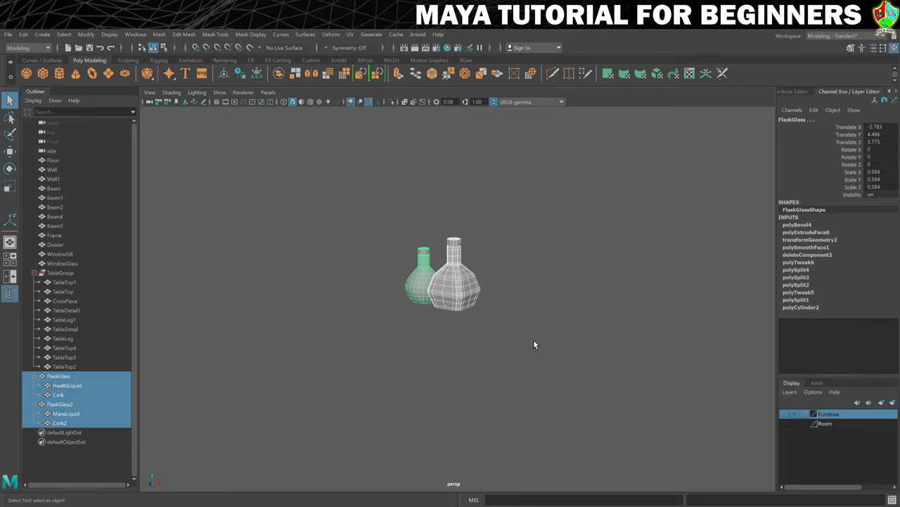
pyautogui.rightClick(835, 416)
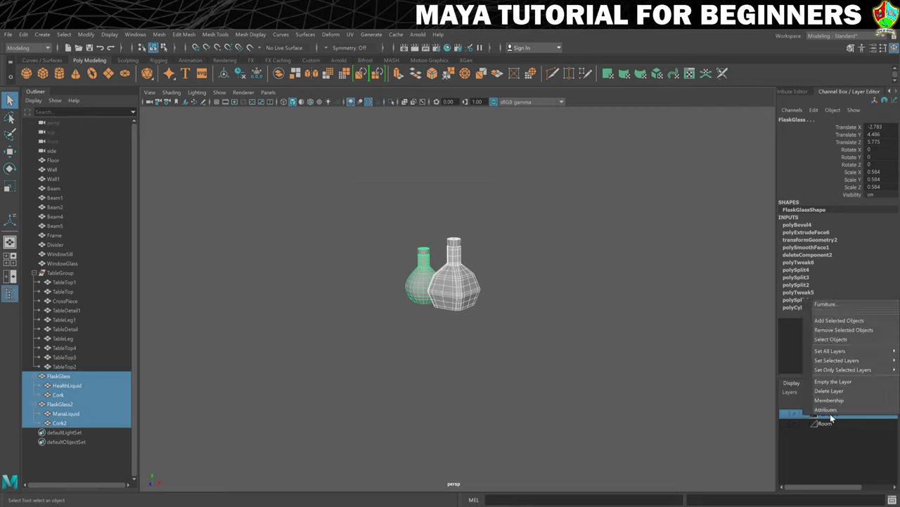
pyautogui.click(839, 320)
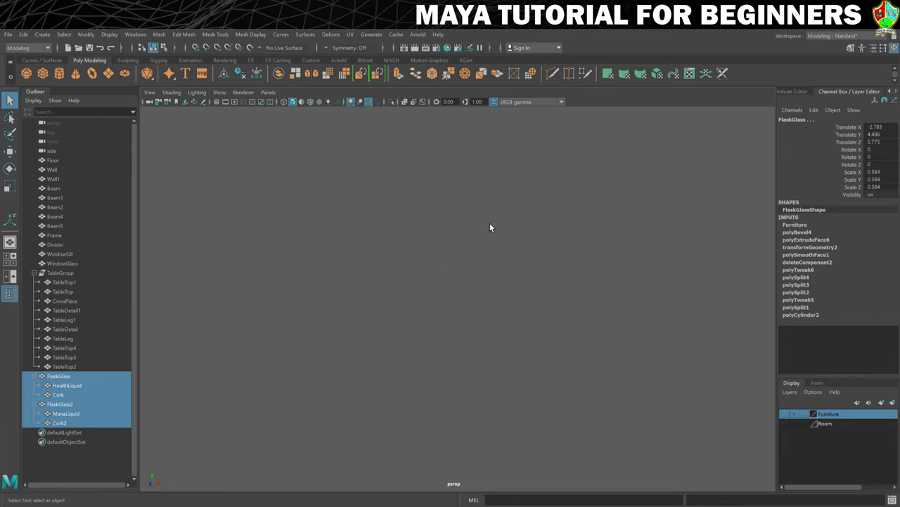
# - Create a polygon cylinder, rename it Candle and stretch it tall to Scale Y 3.305
pyautogui.click(60, 75)
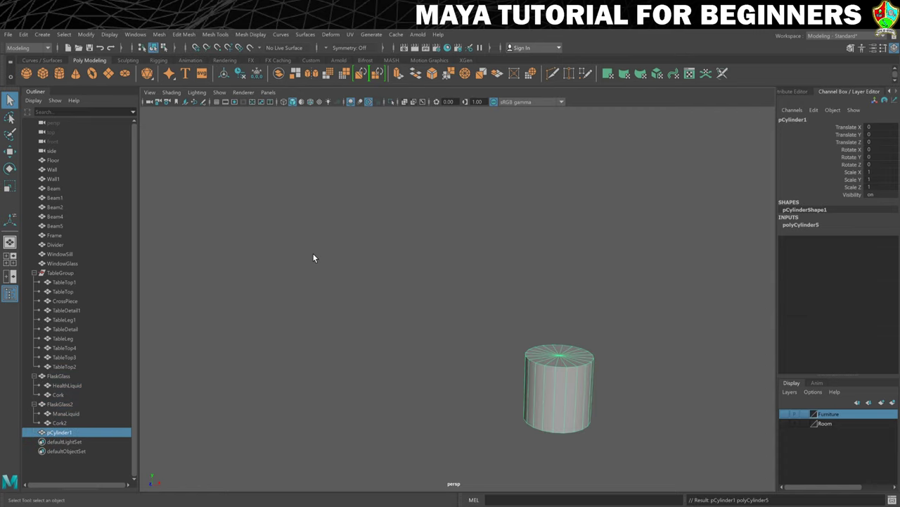
pyautogui.keyDown('alt'); pyautogui.moveTo(529, 316); pyautogui.dragTo(508, 172); pyautogui.keyUp('alt')
pyautogui.doubleClick(801, 121)
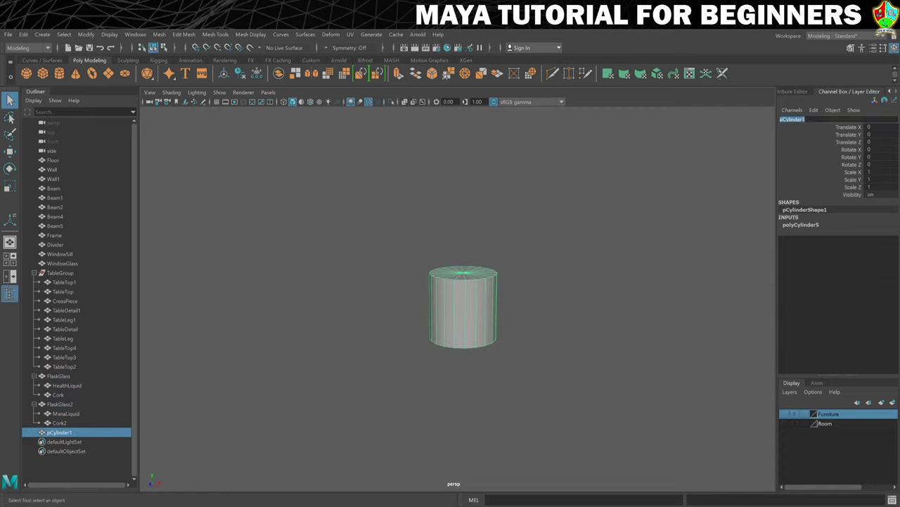
pyautogui.write('Candle')
pyautogui.press('Return')
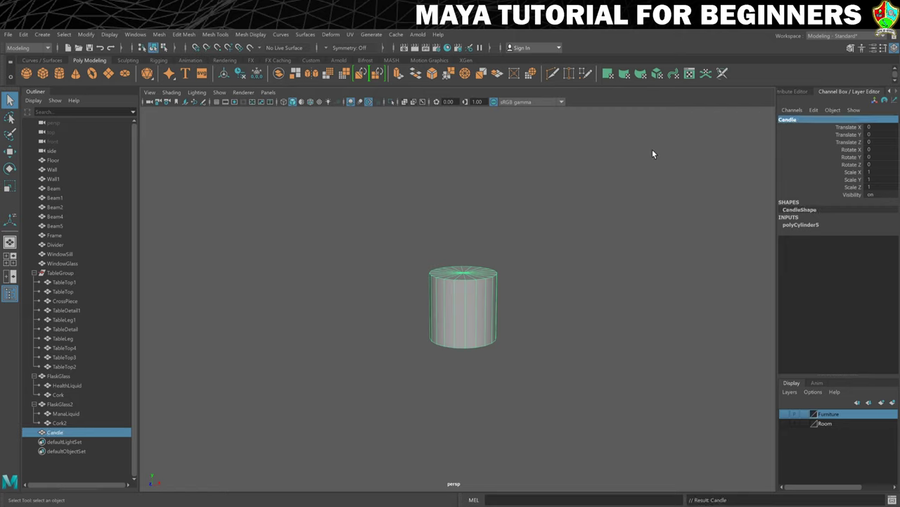
pyautogui.press('r')
pyautogui.moveTo(463, 264); pyautogui.dragTo(490, 208)
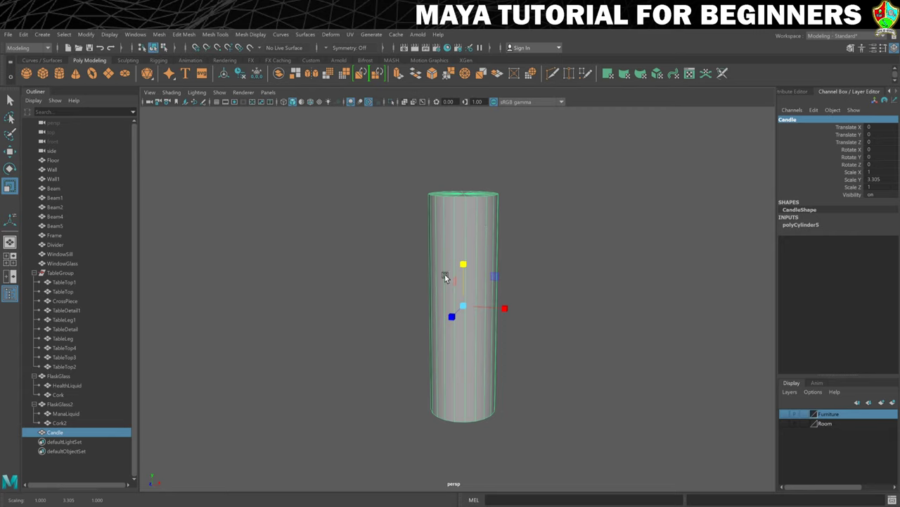
# - Set the Candle cylinder's Subdivisions Axis to 8
pyautogui.click(811, 225)
pyautogui.click(885, 249)
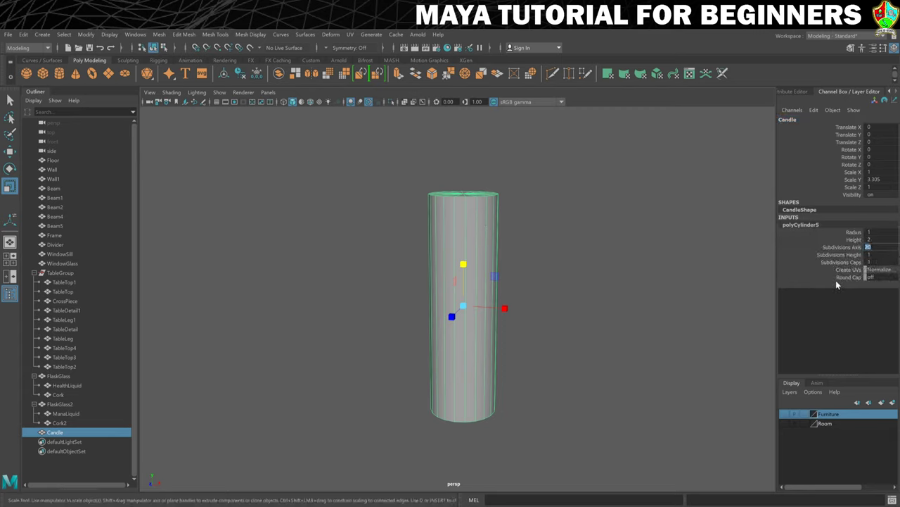
pyautogui.write('8')
pyautogui.press('Return')
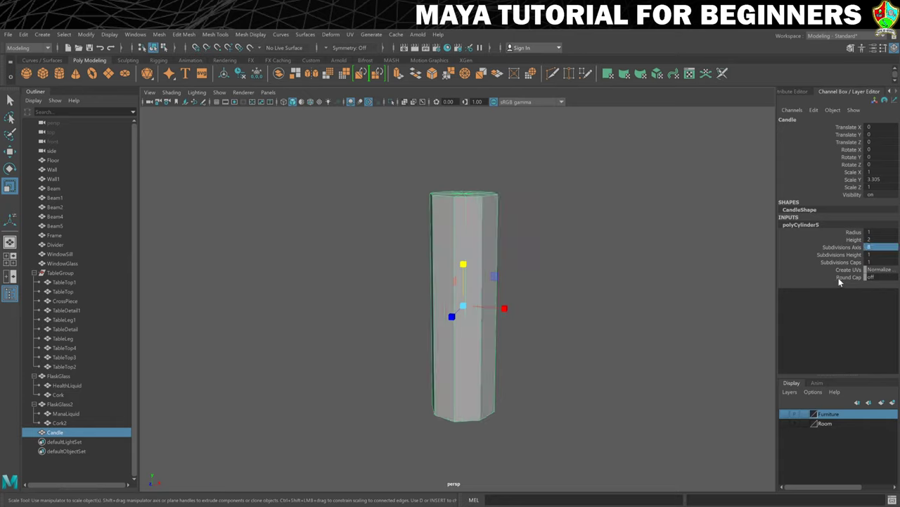
pyautogui.keyDown('alt'); pyautogui.moveTo(563, 306); pyautogui.dragTo(571, 345, button='middle'); pyautogui.keyUp('alt')
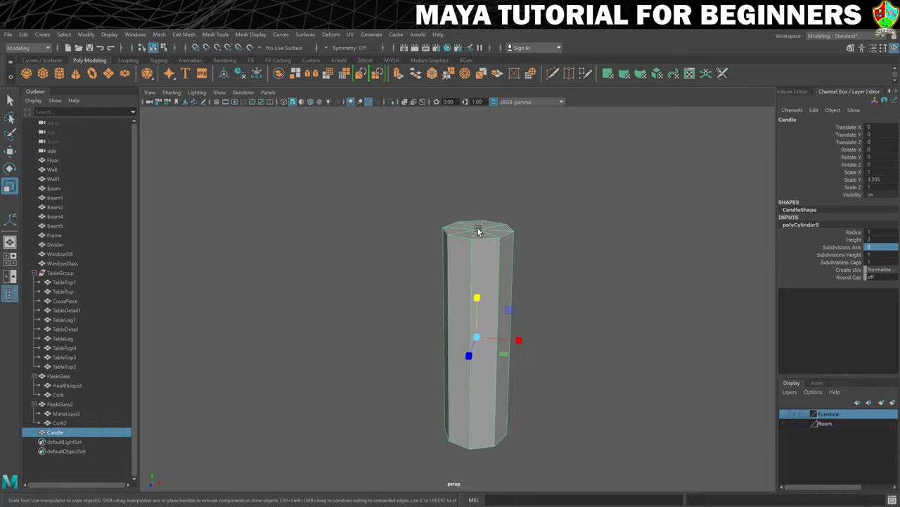
pyautogui.keyDown('alt'); pyautogui.moveTo(482, 231); pyautogui.dragTo(460, 261, button='middle'); pyautogui.keyUp('alt')
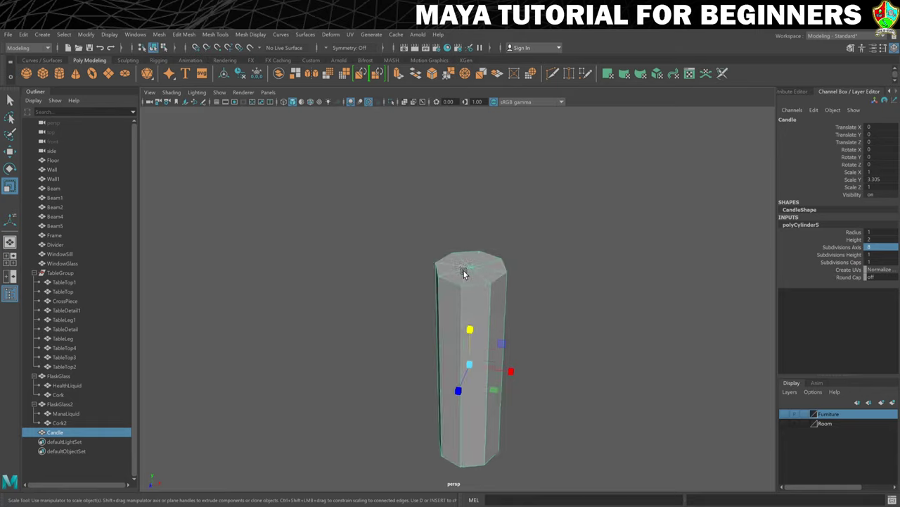
pyautogui.moveTo(478, 266); pyautogui.dragTo(473, 291, button='right')
# - Select the Candle's top cap faces and extrude them inward with Offset 0.3
pyautogui.click(465, 254)
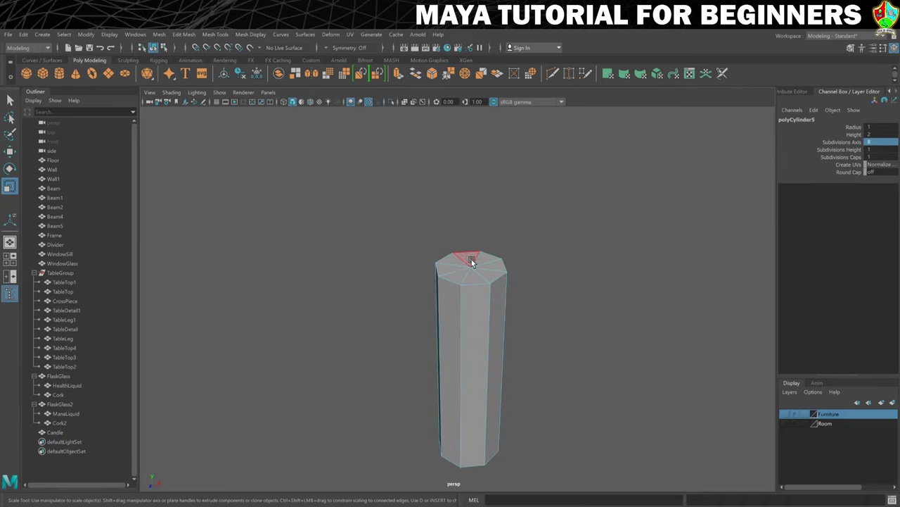
pyautogui.moveTo(466, 254)
pyautogui.keyDown('shift'); pyautogui.mouseDown()
pyautogui.moveTo(453, 275)
pyautogui.moveTo(487, 278)
pyautogui.moveTo(481, 261)
pyautogui.mouseUp(); pyautogui.keyUp('shift')
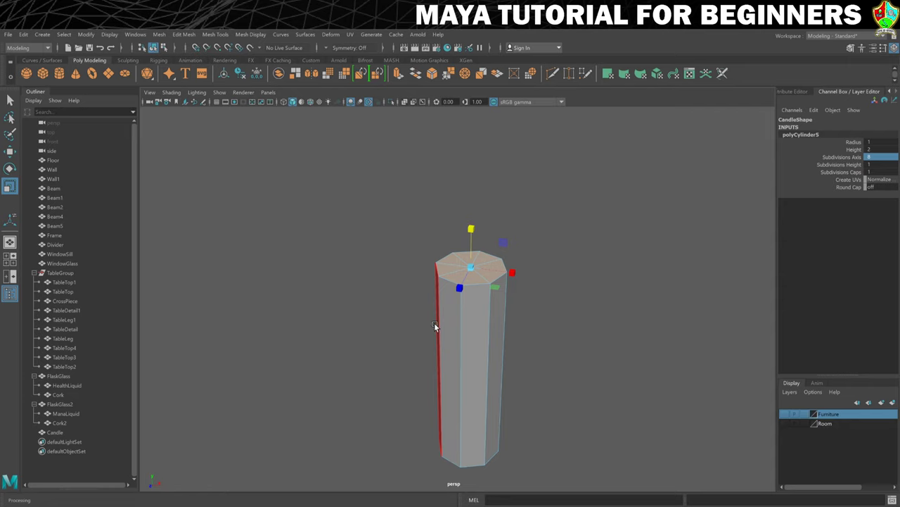
pyautogui.hotkey('ctrl', 'e')
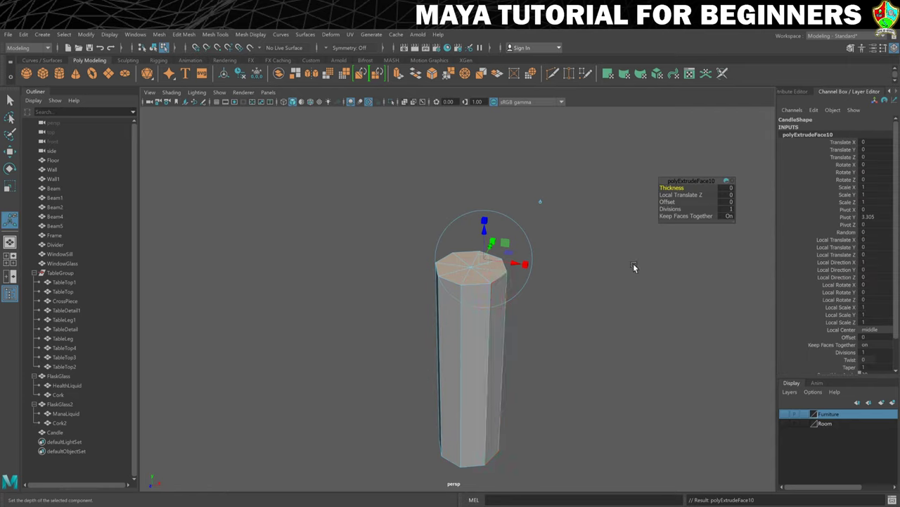
pyautogui.click(667, 202)
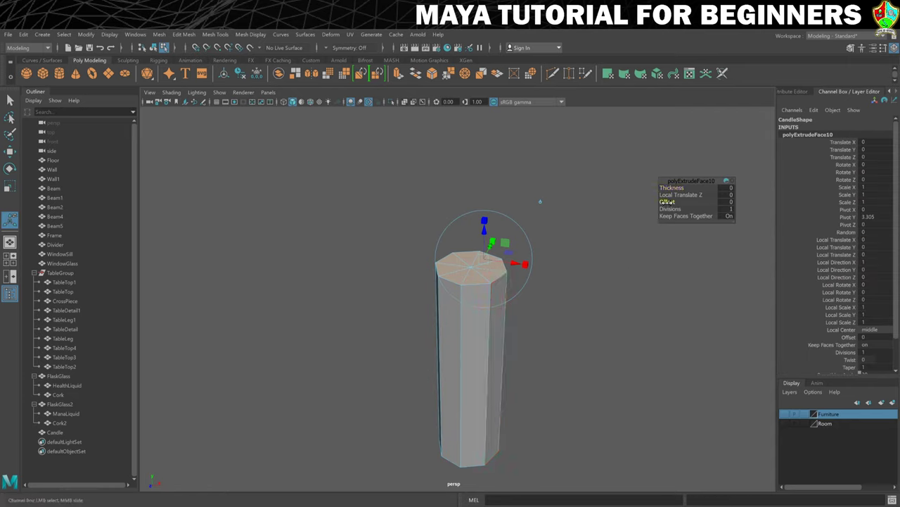
pyautogui.moveTo(667, 202); pyautogui.dragTo(674, 202, button='middle')
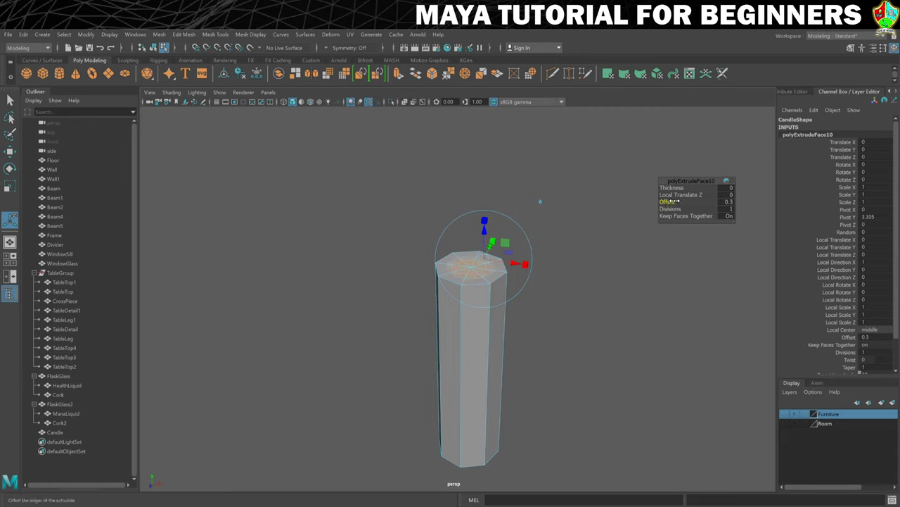
# - Extrude the top again, push it down 0.388 into the candle, and return to Object Mode
pyautogui.hotkey('ctrl', 'e')
pyautogui.moveTo(481, 237); pyautogui.dragTo(481, 253)
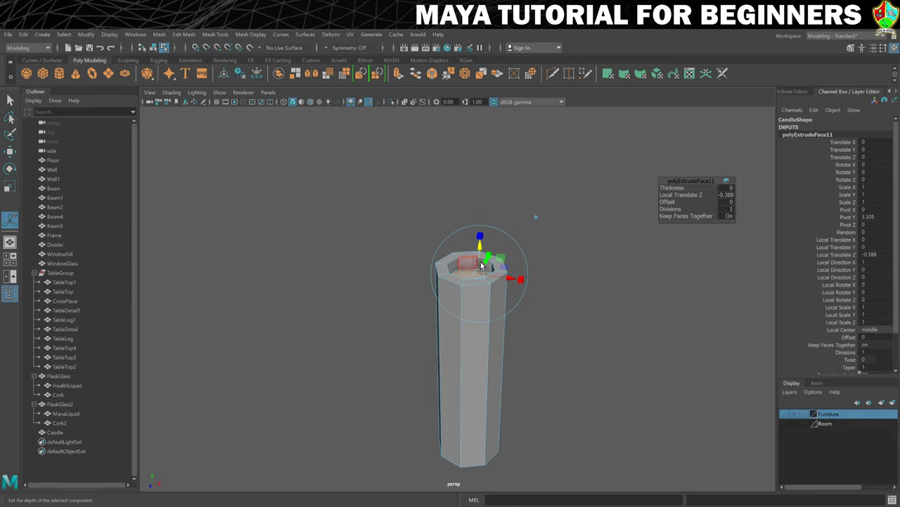
pyautogui.rightClick(465, 335)
pyautogui.click(498, 255)
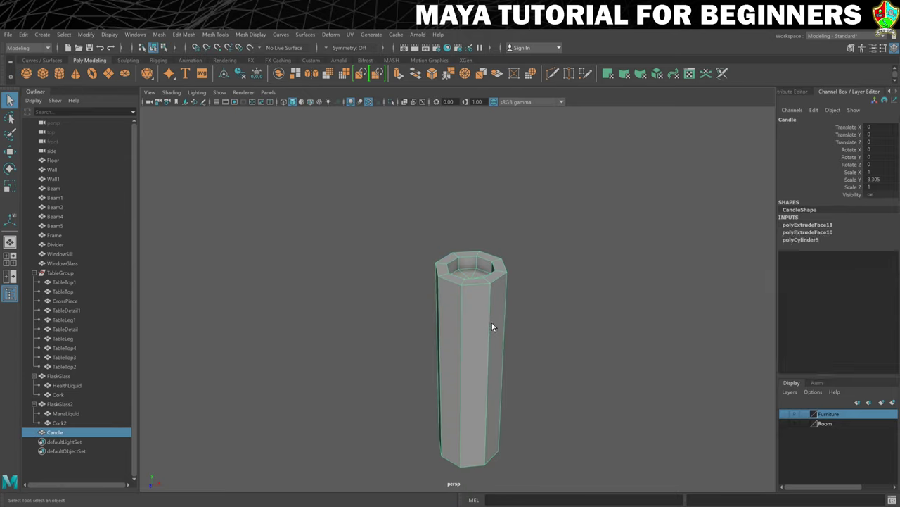
# - Turn on smooth mesh preview and select the Candle's bottom edge loop
pyautogui.press('3')
pyautogui.moveTo(491, 296)
pyautogui.keyDown('alt'); pyautogui.mouseDown()
pyautogui.moveTo(464, 302)
pyautogui.moveTo(480, 290)
pyautogui.mouseUp(); pyautogui.keyUp('alt')
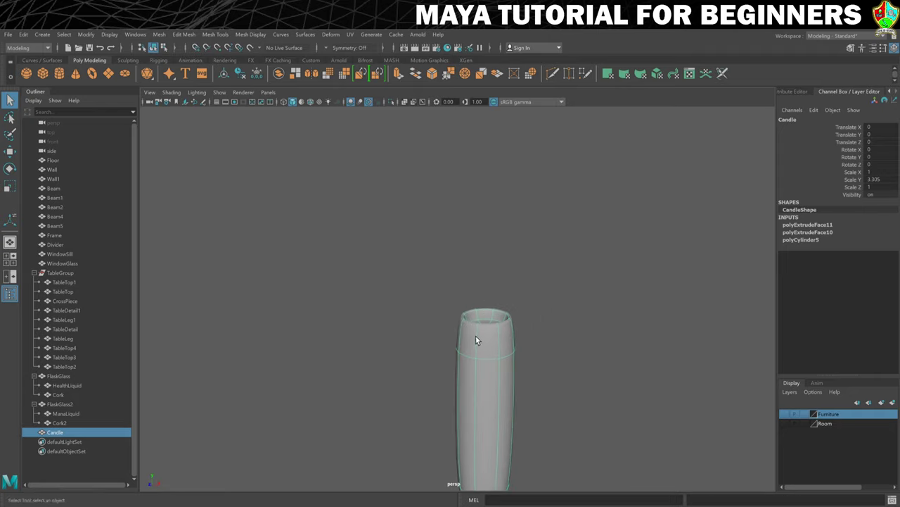
pyautogui.keyDown('alt'); pyautogui.moveTo(486, 357); pyautogui.dragTo(468, 237); pyautogui.keyUp('alt')
pyautogui.scroll(2, 475, 273)
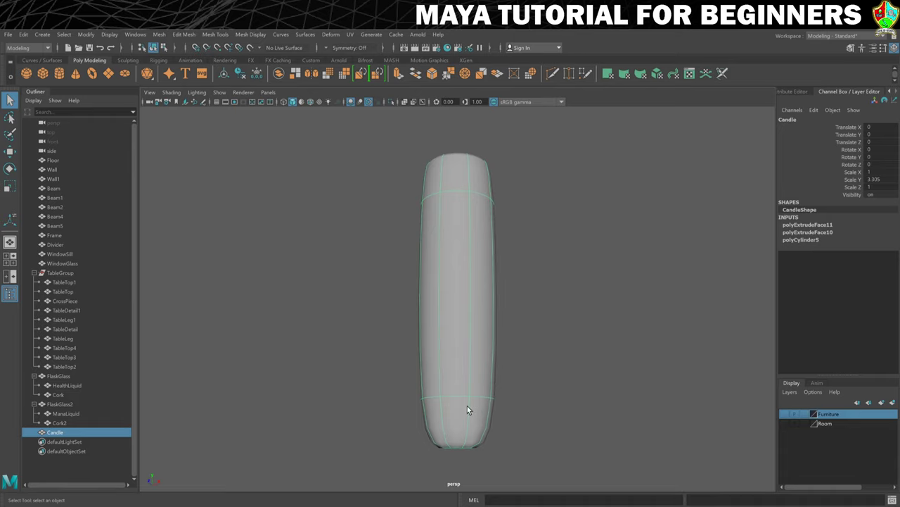
pyautogui.keyDown('alt'); pyautogui.moveTo(465, 418); pyautogui.dragTo(458, 404); pyautogui.keyUp('alt')
pyautogui.moveTo(456, 303); pyautogui.dragTo(450, 235, button='right')
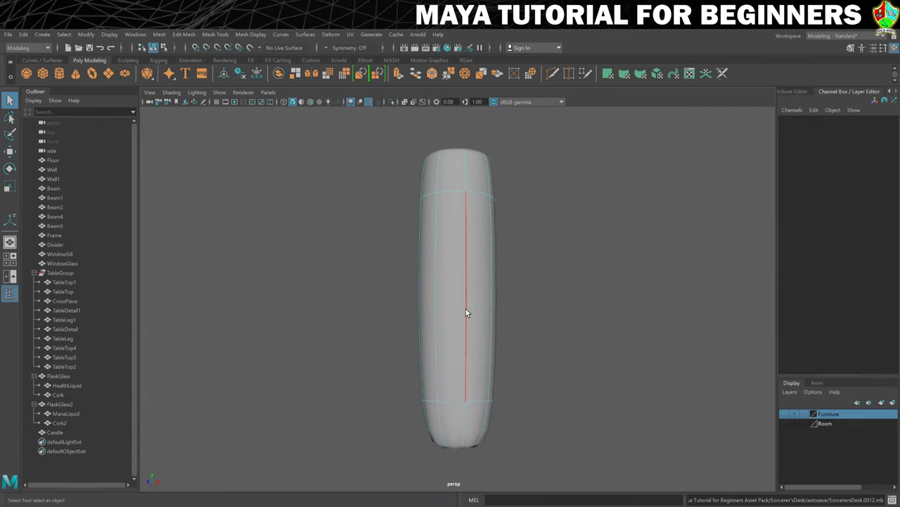
pyautogui.doubleClick(448, 405)
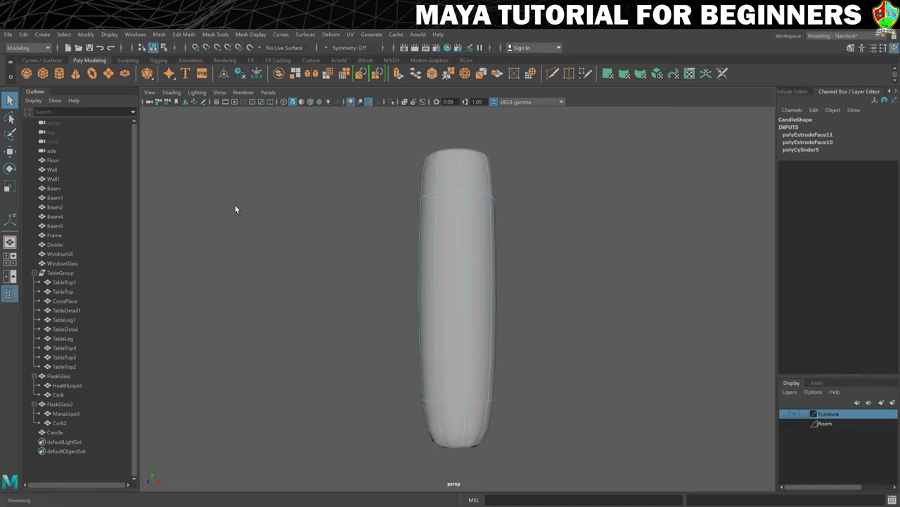
# - Crease the Candle's bottom edge loop with the Crease Tool so the base stays sharp
pyautogui.click(208, 36)
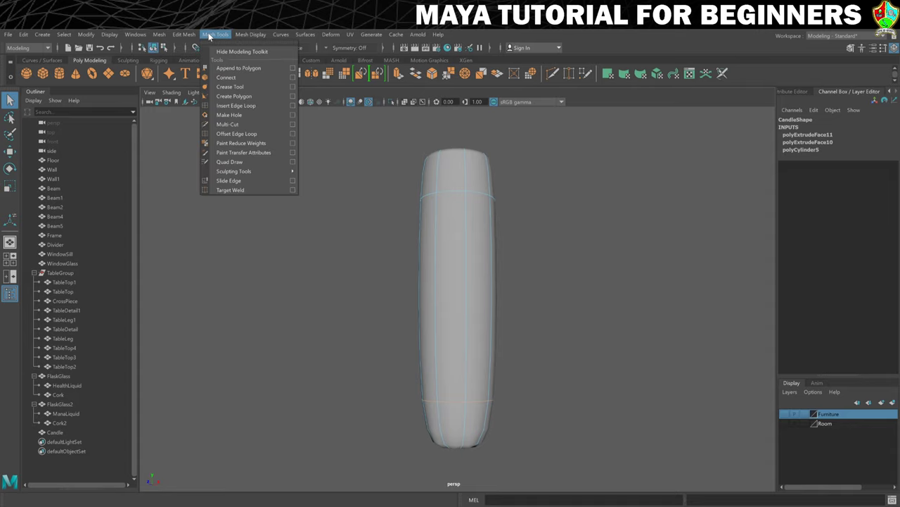
pyautogui.click(231, 87)
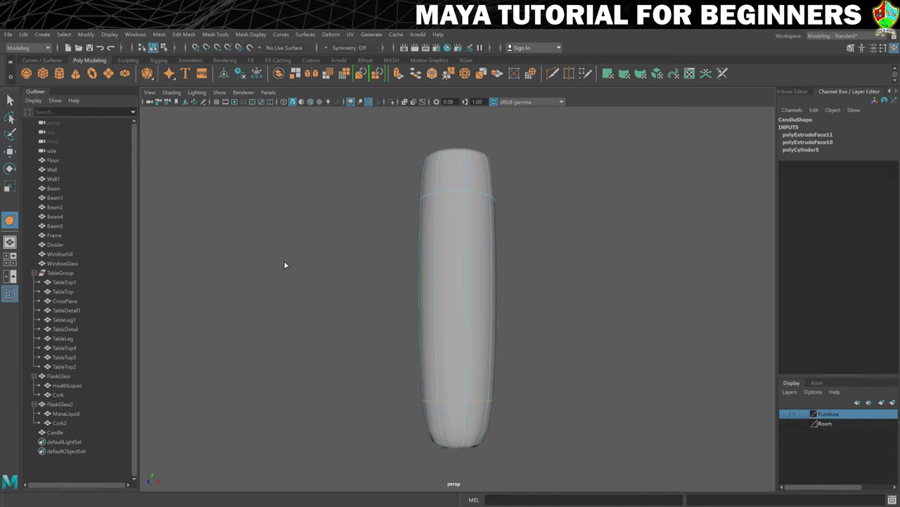
pyautogui.moveTo(277, 264)
pyautogui.mouseDown(button='middle')
pyautogui.moveTo(340, 261)
pyautogui.moveTo(231, 277)
pyautogui.moveTo(288, 276)
pyautogui.mouseUp(button='middle')
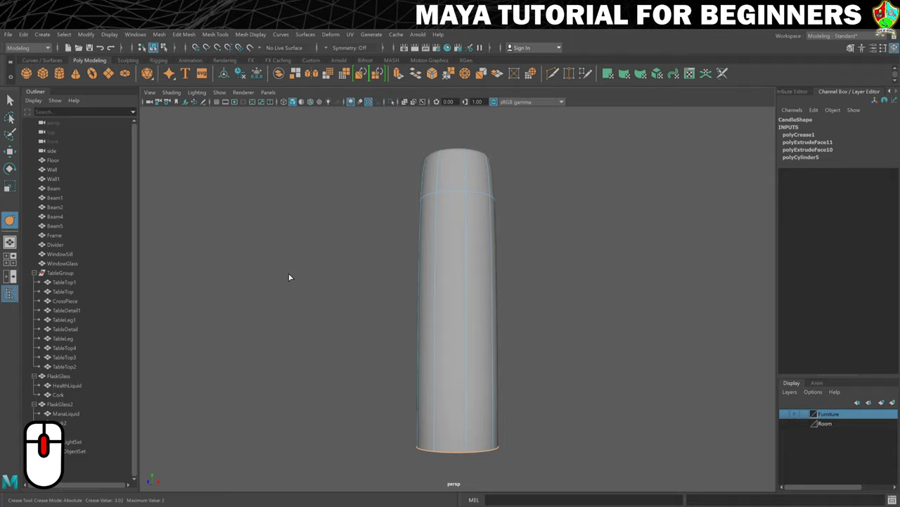
pyautogui.moveTo(288, 277); pyautogui.dragTo(302, 275, button='middle')
pyautogui.moveTo(553, 275)
pyautogui.keyDown('alt'); pyautogui.mouseDown()
pyautogui.moveTo(569, 283)
pyautogui.moveTo(560, 278)
pyautogui.mouseUp(); pyautogui.keyUp('alt')
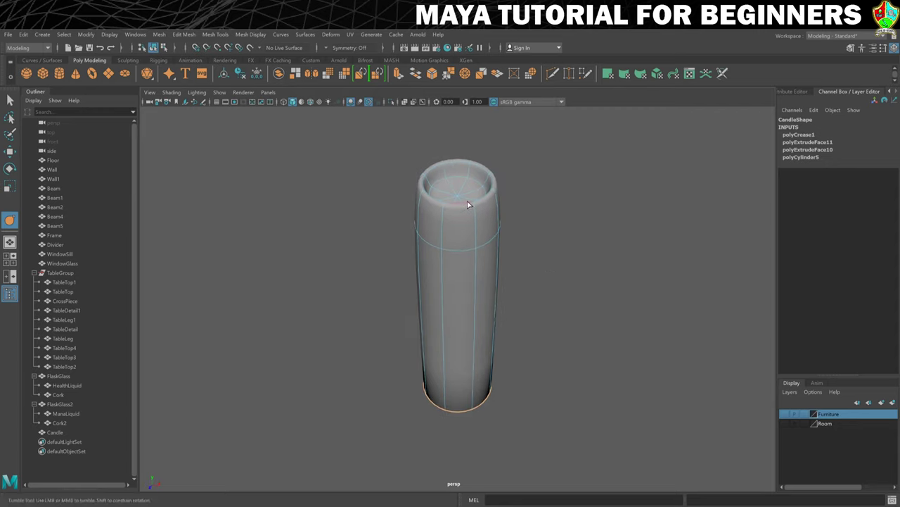
# - Select a rim vertex in vertex mode, try moving it up, then undo
pyautogui.rightClick(455, 230)
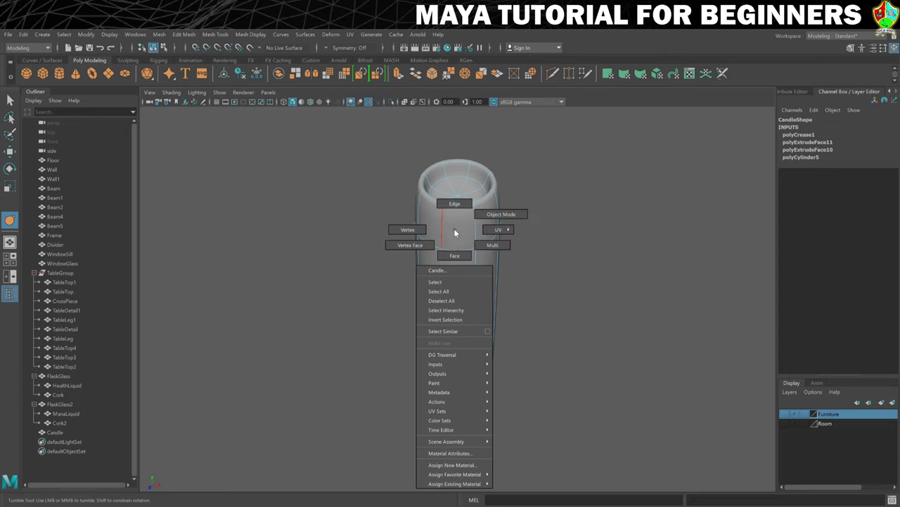
pyautogui.click(408, 229)
pyautogui.keyDown('alt'); pyautogui.moveTo(499, 242); pyautogui.dragTo(464, 238); pyautogui.keyUp('alt')
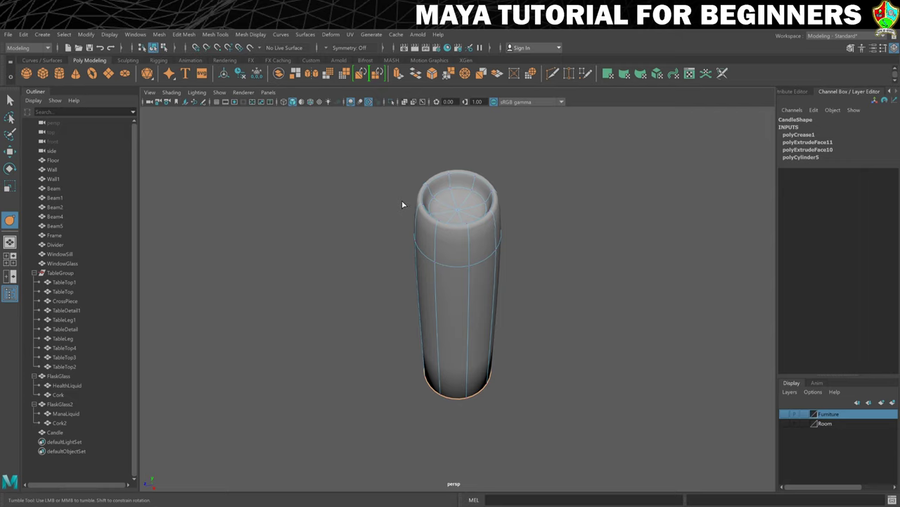
pyautogui.click(432, 216)
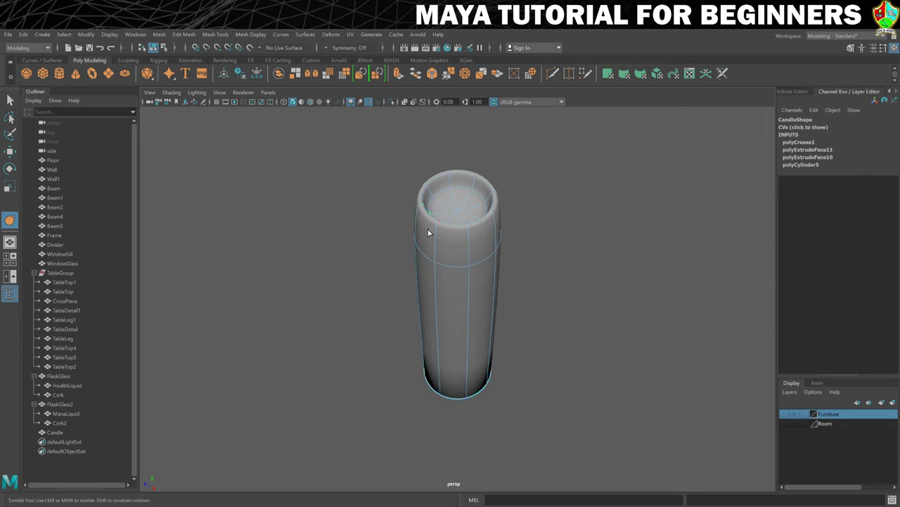
pyautogui.keyDown('alt'); pyautogui.moveTo(426, 233); pyautogui.dragTo(437, 221); pyautogui.keyUp('alt')
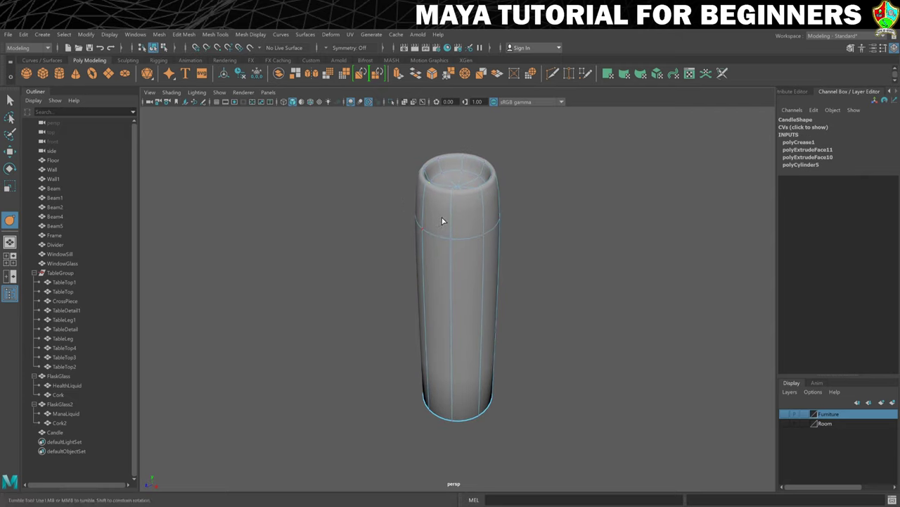
pyautogui.press('w')
pyautogui.moveTo(427, 145)
pyautogui.mouseDown()
pyautogui.moveTo(425, 219)
pyautogui.moveTo(419, 140)
pyautogui.mouseUp()
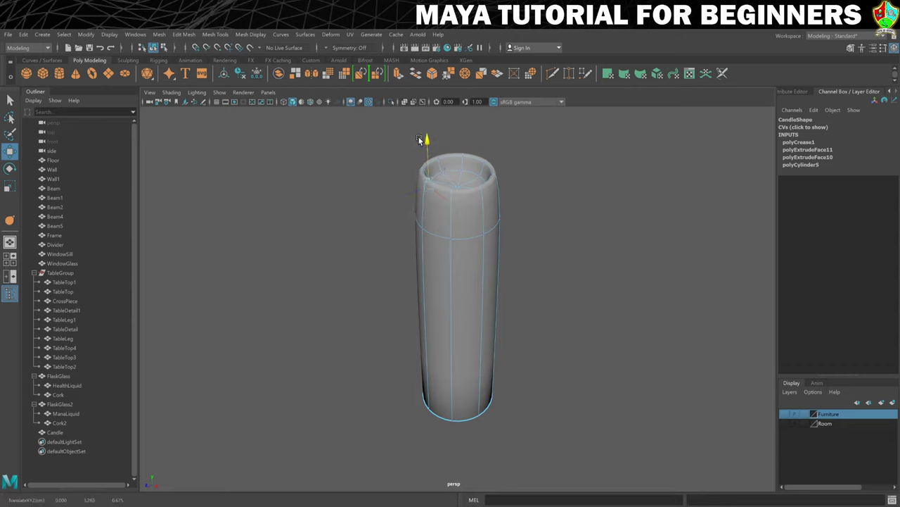
pyautogui.hotkey('ctrl', 'z')
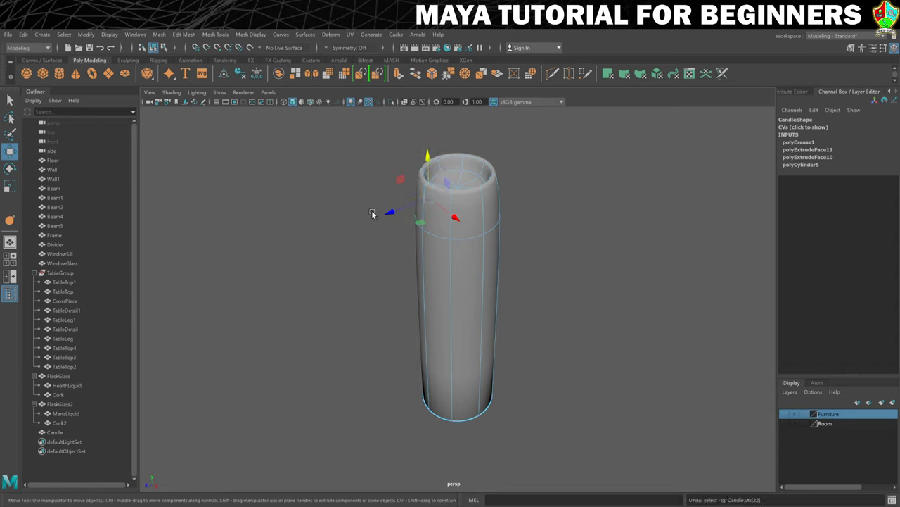
# - Lower a rim edge and push the candle's top faces down slightly
pyautogui.moveTo(475, 207); pyautogui.dragTo(473, 184, button='right')
pyautogui.click(427, 199)
pyautogui.moveTo(424, 144); pyautogui.dragTo(423, 163)
pyautogui.keyDown('alt'); pyautogui.moveTo(483, 233); pyautogui.dragTo(482, 219); pyautogui.keyUp('alt')
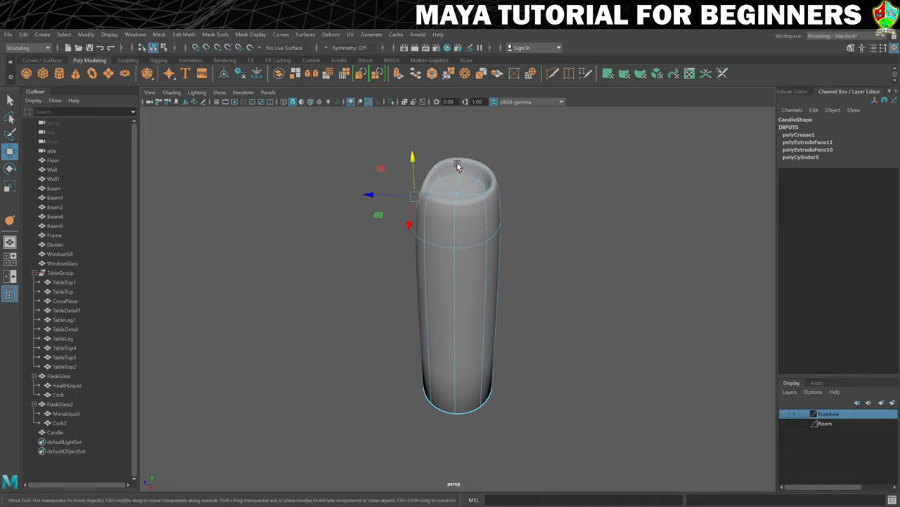
pyautogui.keyDown('alt'); pyautogui.moveTo(444, 184); pyautogui.dragTo(416, 187); pyautogui.keyUp('alt')
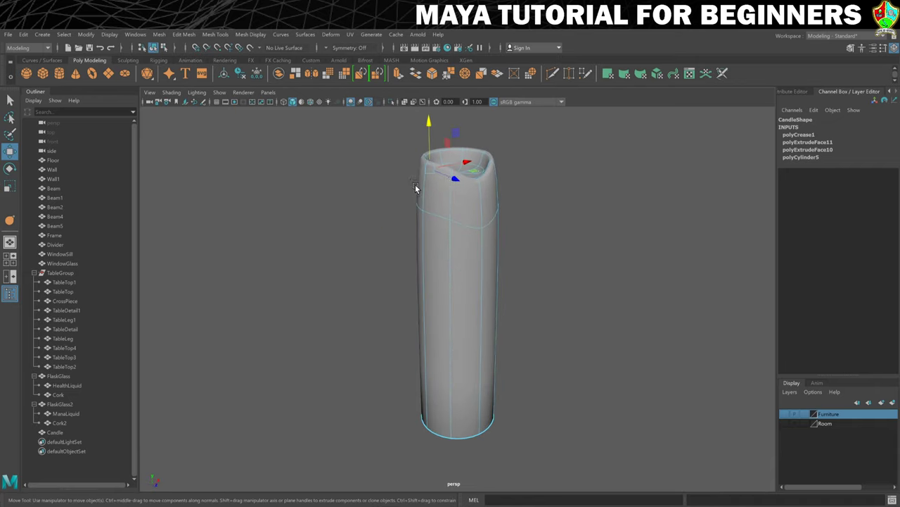
pyautogui.keyDown('alt'); pyautogui.moveTo(493, 202); pyautogui.dragTo(426, 185); pyautogui.keyUp('alt')
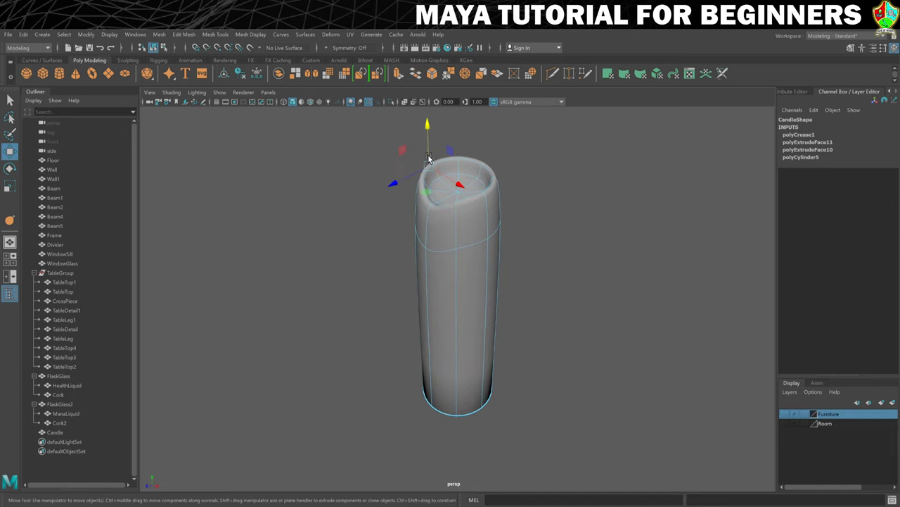
pyautogui.moveTo(427, 138)
pyautogui.mouseDown()
pyautogui.moveTo(425, 119)
pyautogui.moveTo(426, 141)
pyautogui.moveTo(426, 133)
pyautogui.mouseUp()
pyautogui.click(500, 190)
pyautogui.keyDown('alt'); pyautogui.moveTo(479, 204); pyautogui.dragTo(493, 171); pyautogui.keyUp('alt')
pyautogui.keyDown('alt'); pyautogui.moveTo(549, 191); pyautogui.dragTo(496, 169); pyautogui.keyUp('alt')
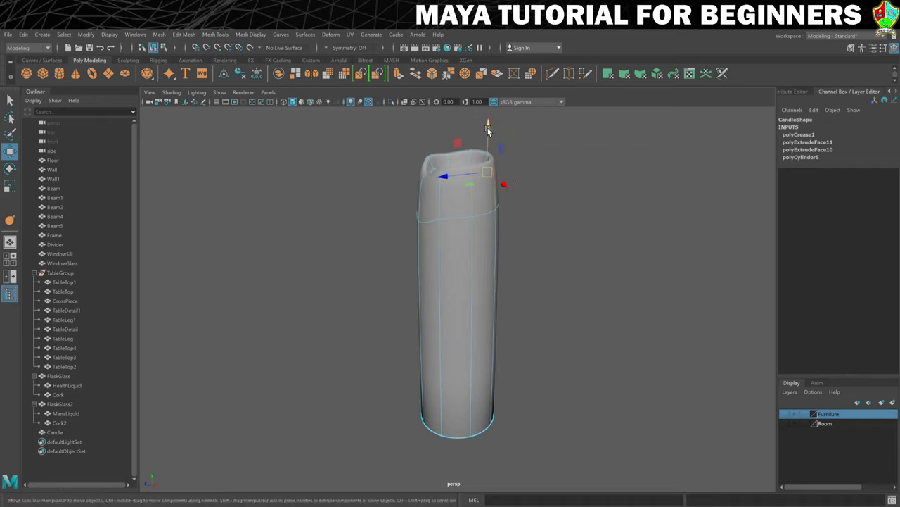
pyautogui.moveTo(489, 139); pyautogui.dragTo(497, 174)
pyautogui.keyDown('alt'); pyautogui.moveTo(567, 211); pyautogui.dragTo(584, 211); pyautogui.keyUp('alt')
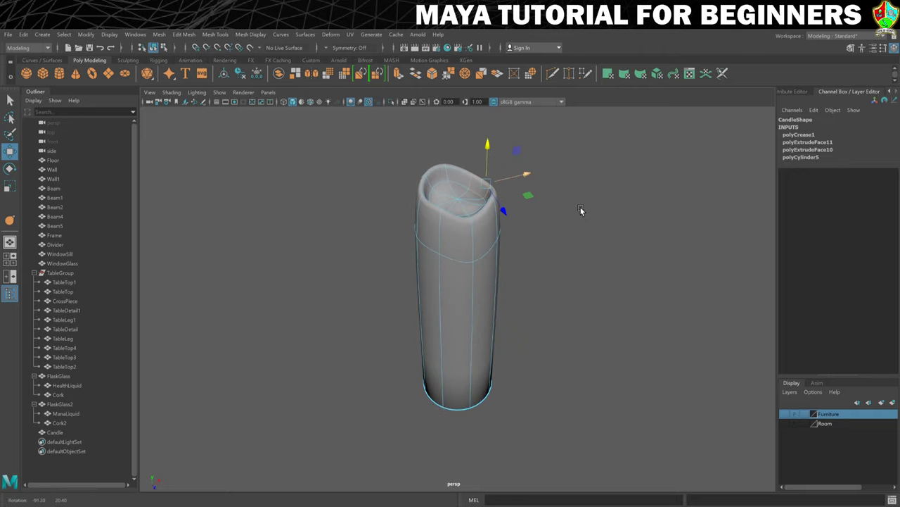
# - Move several rim vertices down to dent the candle top unevenly
pyautogui.click(422, 174)
pyautogui.moveTo(415, 137); pyautogui.dragTo(482, 207)
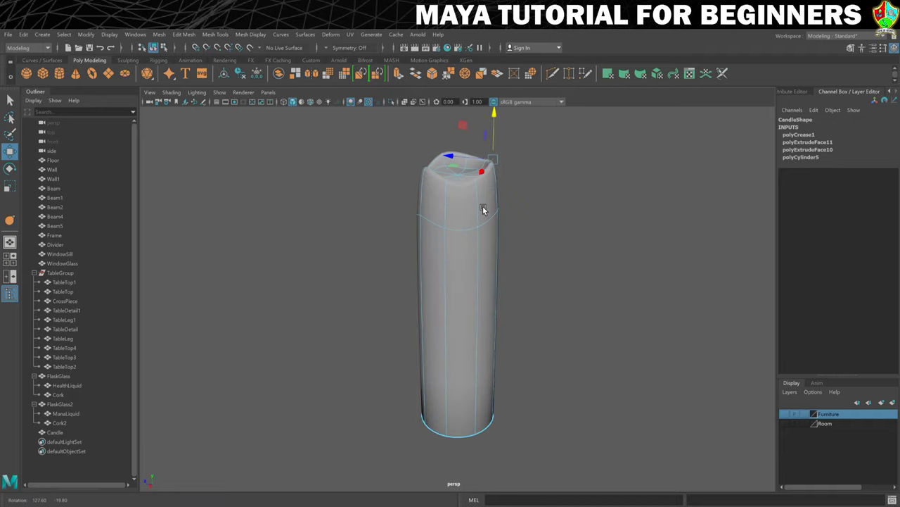
pyautogui.click(453, 170)
pyautogui.moveTo(452, 121); pyautogui.dragTo(449, 134)
pyautogui.keyDown('alt'); pyautogui.moveTo(460, 169); pyautogui.dragTo(471, 217); pyautogui.keyUp('alt')
pyautogui.click(472, 216)
pyautogui.moveTo(476, 149); pyautogui.dragTo(474, 175)
# - Nudge another rim vertex vertically to further roughen the melted rim
pyautogui.keyDown('alt'); pyautogui.moveTo(599, 217); pyautogui.dragTo(555, 213); pyautogui.keyUp('alt')
pyautogui.click(442, 173)
pyautogui.moveTo(425, 128); pyautogui.dragTo(426, 134)
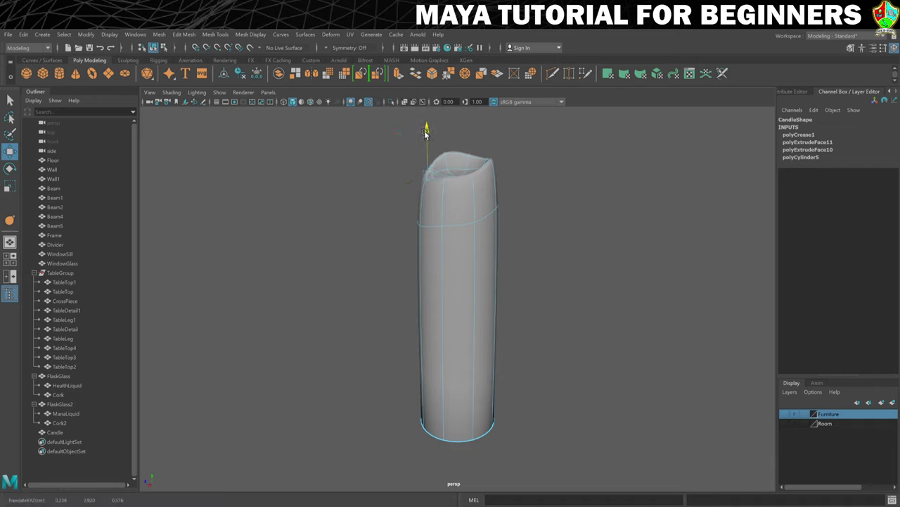
pyautogui.click(641, 237)
pyautogui.click(430, 175)
pyautogui.moveTo(426, 133); pyautogui.dragTo(426, 138)
pyautogui.click(623, 203)
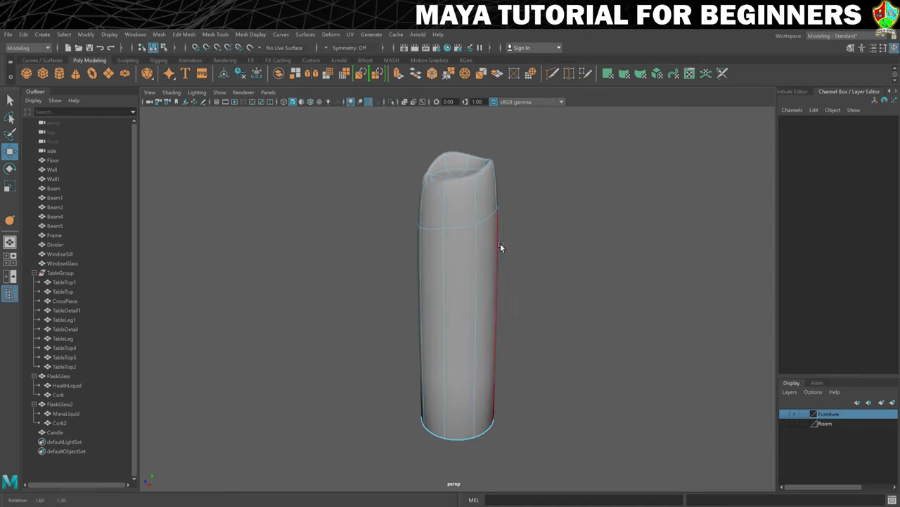
# - Lower one more top vertex slightly and return to Object Mode
pyautogui.keyDown('alt'); pyautogui.moveTo(500, 247); pyautogui.dragTo(521, 244); pyautogui.keyUp('alt')
pyautogui.click(494, 162)
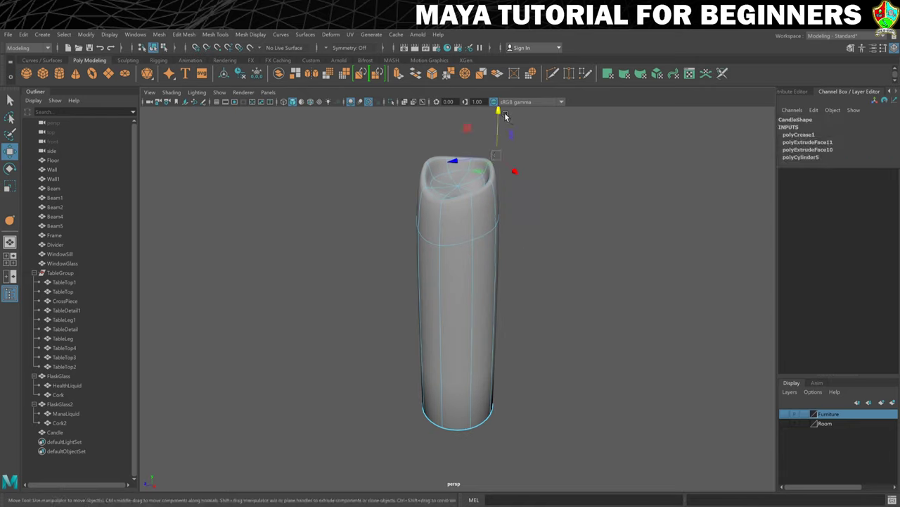
pyautogui.moveTo(496, 114); pyautogui.dragTo(493, 124)
pyautogui.click(602, 291)
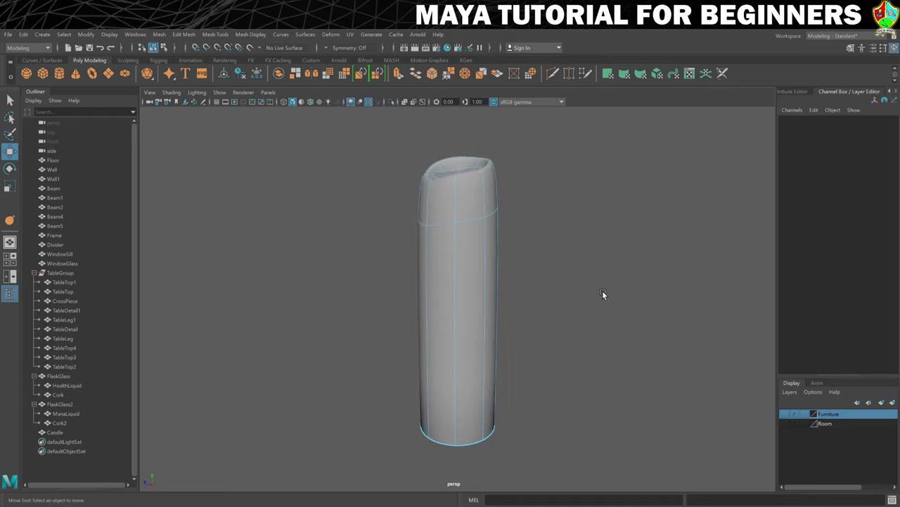
pyautogui.keyDown('alt'); pyautogui.moveTo(499, 306); pyautogui.dragTo(476, 274); pyautogui.keyUp('alt')
pyautogui.moveTo(476, 274); pyautogui.dragTo(511, 249, button='right')
# - Turn off smooth mesh preview to show the faceted eight-sided Candle mesh
pyautogui.press('1')
pyautogui.moveTo(470, 275)
pyautogui.keyDown('alt'); pyautogui.mouseDown()
pyautogui.moveTo(598, 279)
pyautogui.moveTo(470, 268)
pyautogui.mouseUp(); pyautogui.keyUp('alt')
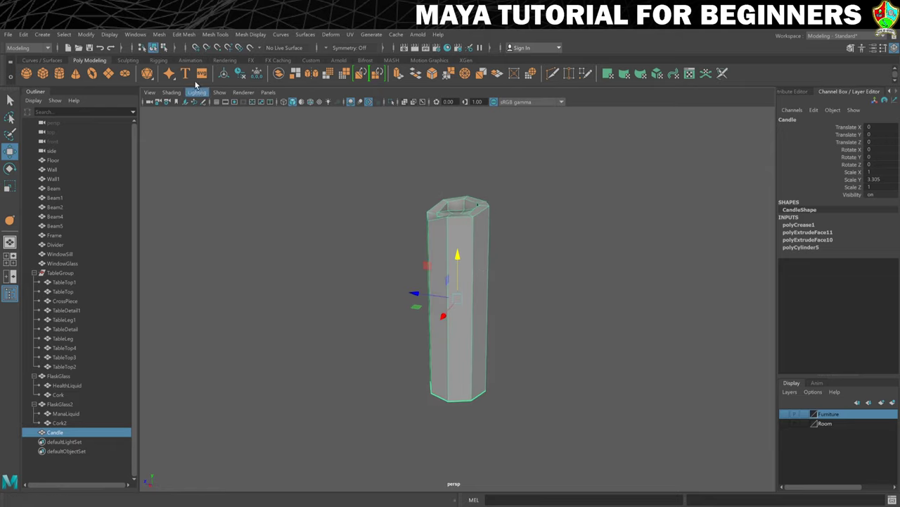
pyautogui.click(159, 33)
# - Apply Mesh > Smooth with Divisions 2 and inspect the rounded candle and its top
pyautogui.click(189, 141)
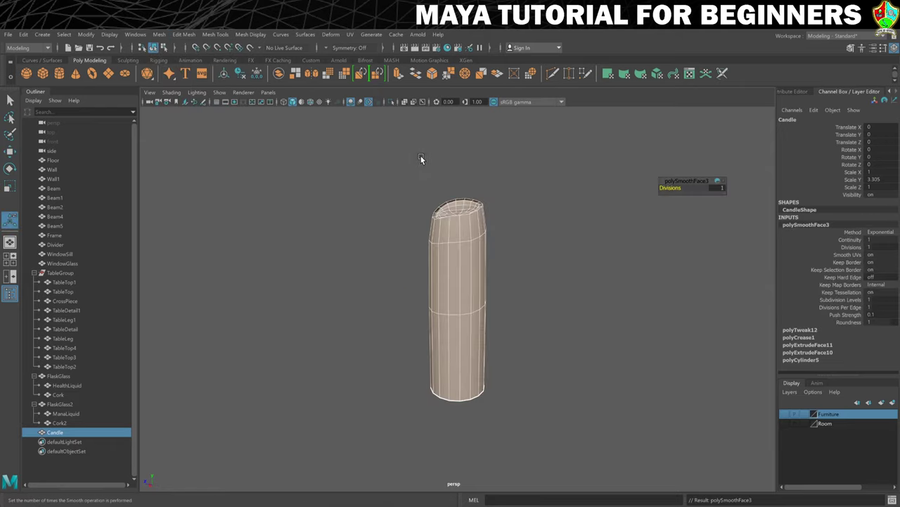
pyautogui.moveTo(673, 188); pyautogui.dragTo(676, 188)
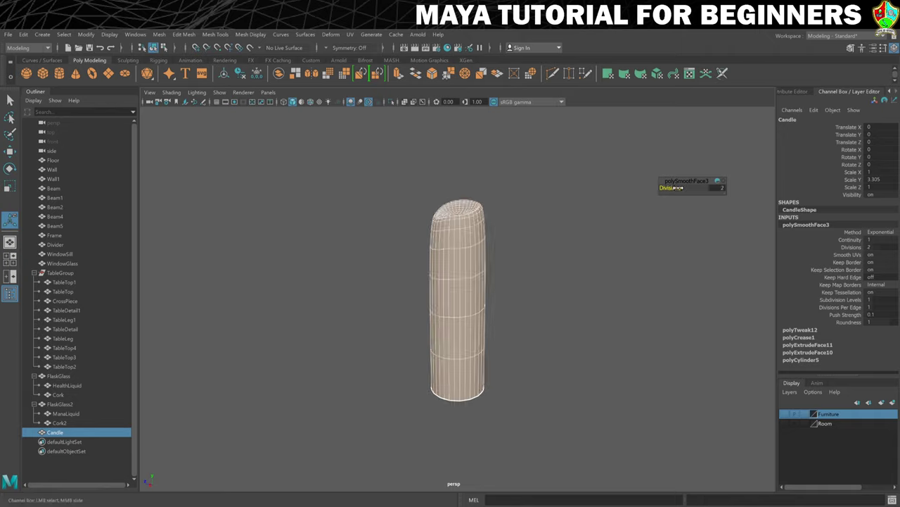
pyautogui.click(552, 203)
pyautogui.scroll(3, 548, 214)
pyautogui.keyDown('alt'); pyautogui.moveTo(548, 213); pyautogui.dragTo(515, 218); pyautogui.keyUp('alt')
pyautogui.click(462, 226)
pyautogui.keyDown('alt'); pyautogui.moveTo(462, 225); pyautogui.dragTo(417, 223); pyautogui.keyUp('alt')
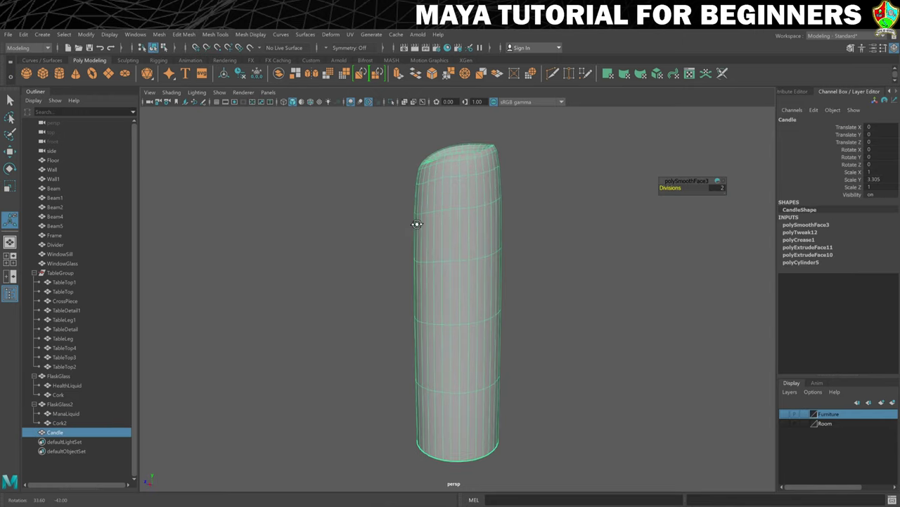
pyautogui.click(569, 197)
pyautogui.scroll(-2, 575, 209)
pyautogui.moveTo(547, 236)
pyautogui.keyDown('alt'); pyautogui.mouseDown()
pyautogui.moveTo(589, 239)
pyautogui.moveTo(532, 247)
pyautogui.moveTo(562, 246)
pyautogui.moveTo(549, 237)
pyautogui.mouseUp(); pyautogui.keyUp('alt')
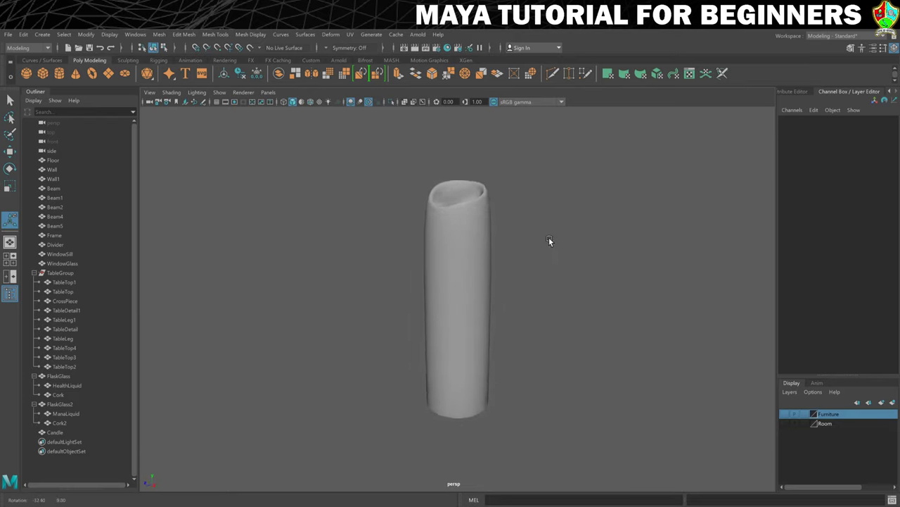
# - Create a new polygon cylinder with Subdivisions Axis 8
pyautogui.click(59, 73)
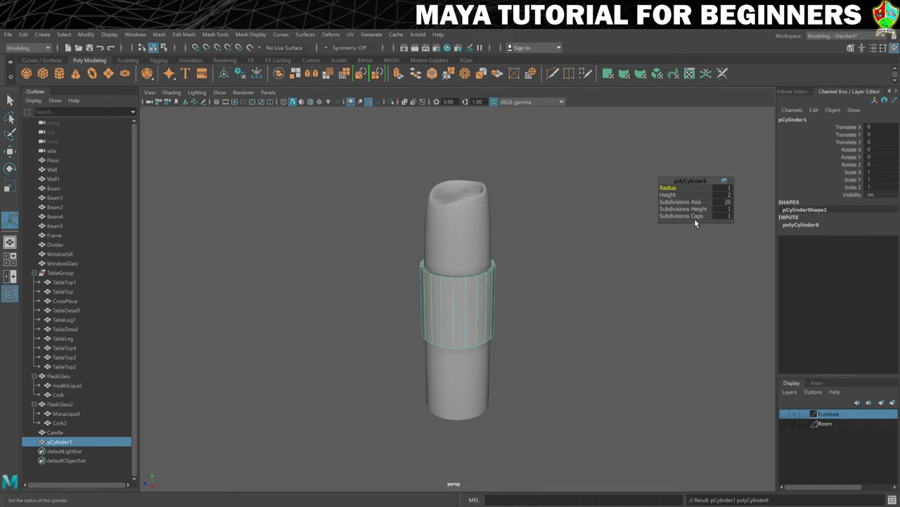
pyautogui.click(724, 201)
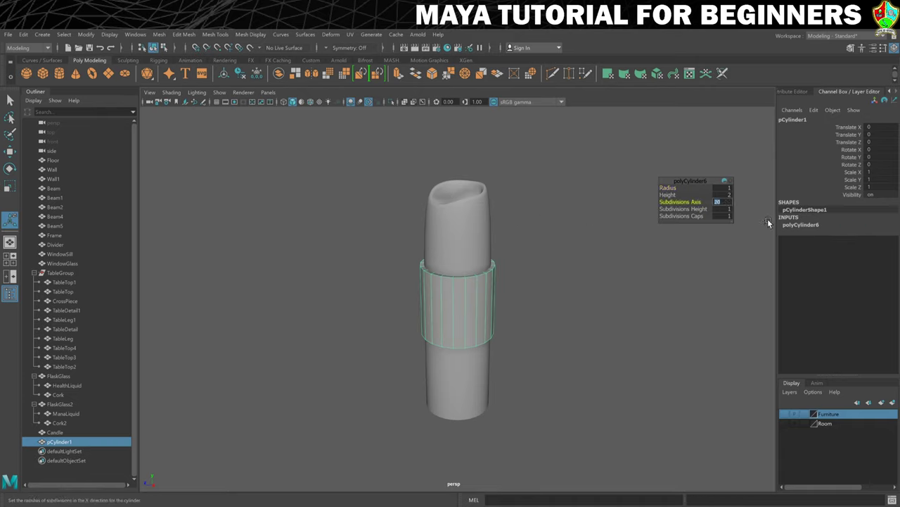
pyautogui.click(794, 226)
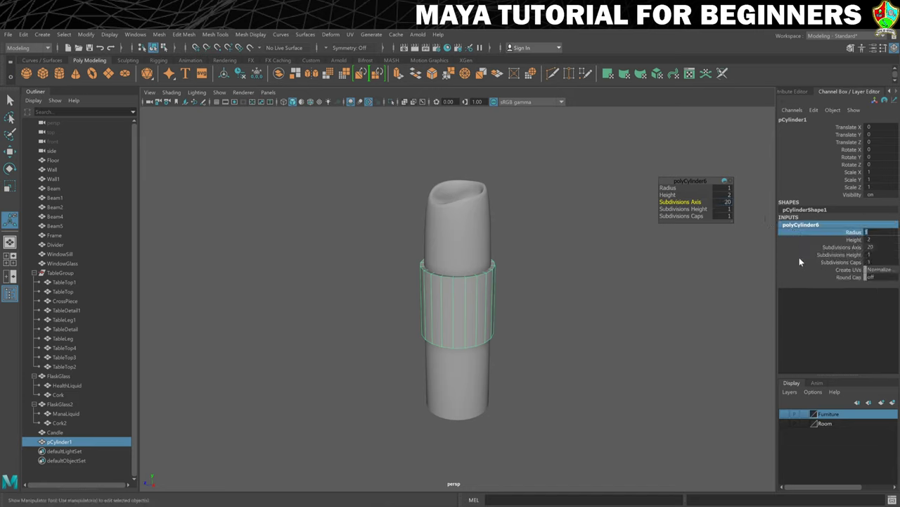
pyautogui.click(878, 248)
pyautogui.write('8')
pyautogui.press('Return')
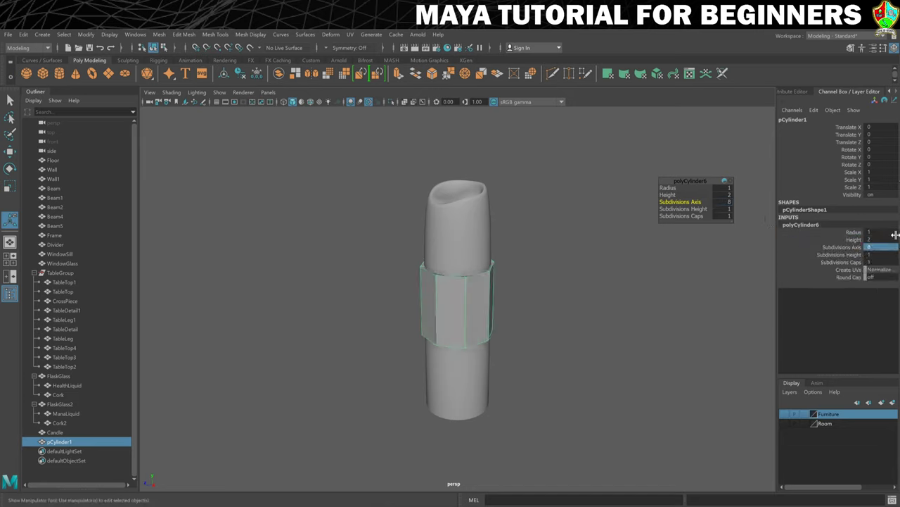
# - Raise the cylinder into the candle top and scale it thin, about 0.038 × 0.205 × 0.038
pyautogui.press('w')
pyautogui.moveTo(456, 263); pyautogui.dragTo(458, 137)
pyautogui.press('r')
pyautogui.moveTo(459, 177); pyautogui.dragTo(402, 184)
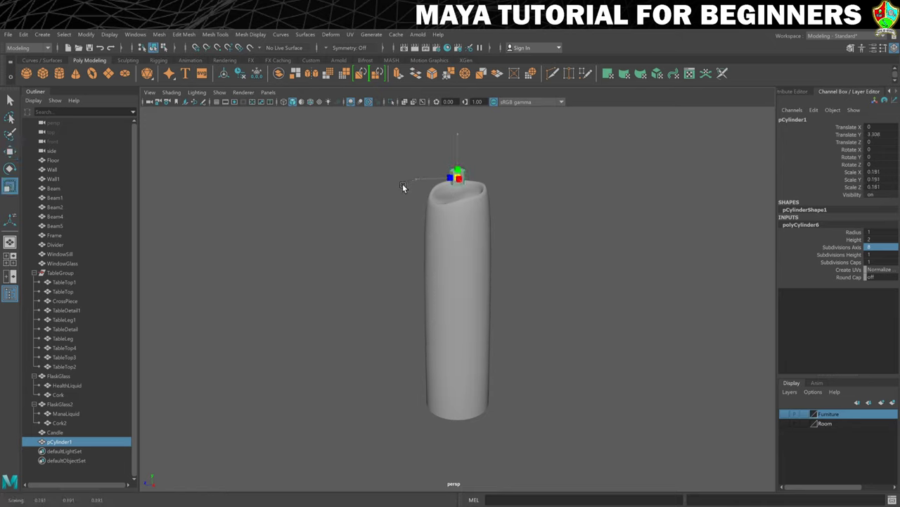
pyautogui.moveTo(458, 134)
pyautogui.mouseDown()
pyautogui.moveTo(457, 99)
pyautogui.moveTo(458, 130)
pyautogui.mouseUp()
pyautogui.moveTo(458, 176); pyautogui.dragTo(447, 176)
pyautogui.moveTo(458, 134); pyautogui.dragTo(455, 56)
pyautogui.moveTo(458, 177); pyautogui.dragTo(457, 141)
# - Select the thin cylinder at the candle top and rename it Wick
pyautogui.press('w')
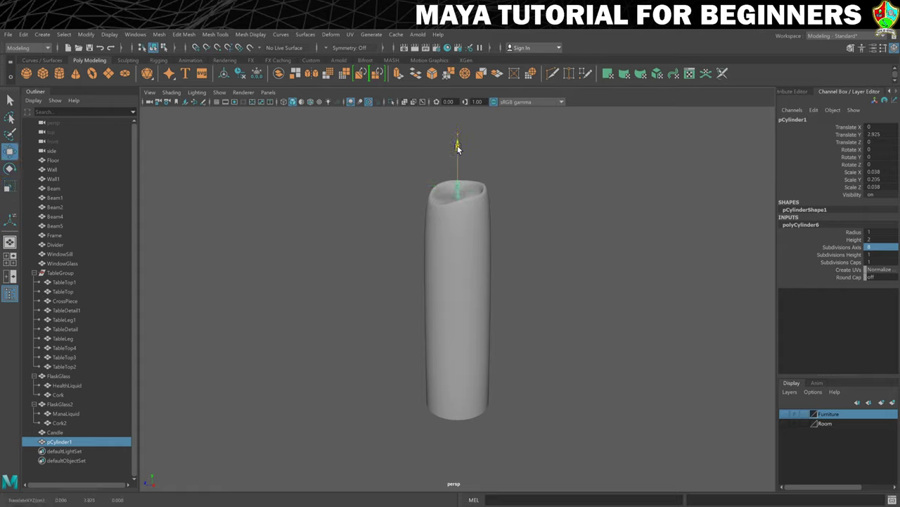
pyautogui.click(570, 189)
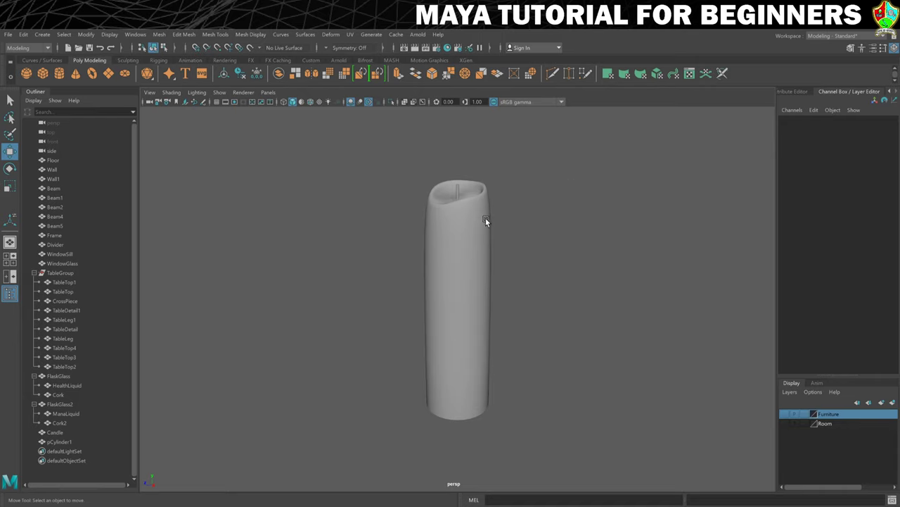
pyautogui.moveTo(457, 187); pyautogui.dragTo(713, 175)
pyautogui.click(507, 202)
pyautogui.click(457, 189)
pyautogui.click(792, 119)
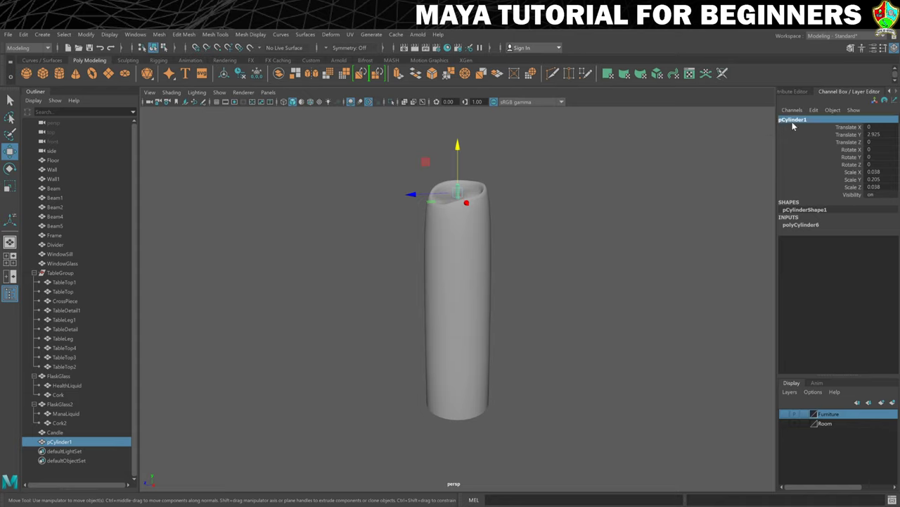
pyautogui.write('W')
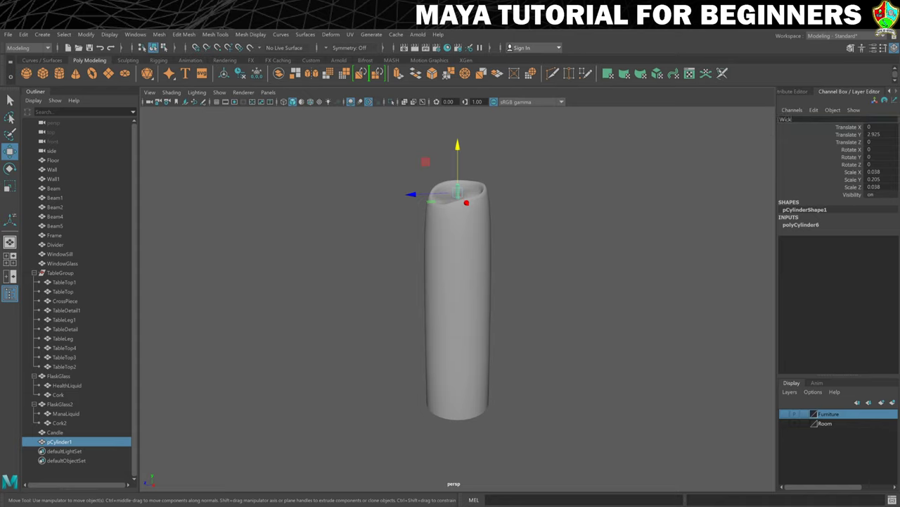
pyautogui.write('ick')
pyautogui.press('Return')
pyautogui.keyDown('alt'); pyautogui.moveTo(545, 230); pyautogui.dragTo(529, 267, button='middle'); pyautogui.keyUp('alt')
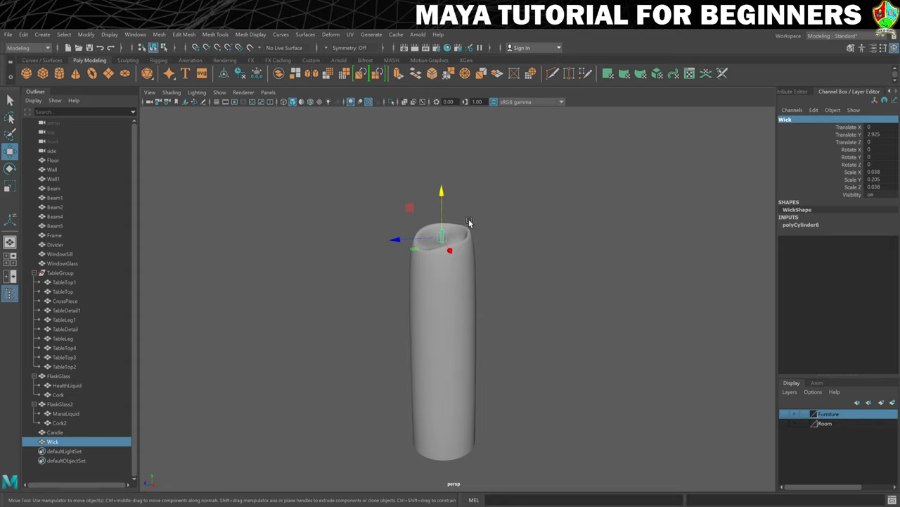
# - Add a polygon sphere, raise it above the candle, and rename it Flame
pyautogui.click(26, 74)
pyautogui.moveTo(443, 304); pyautogui.dragTo(426, 120)
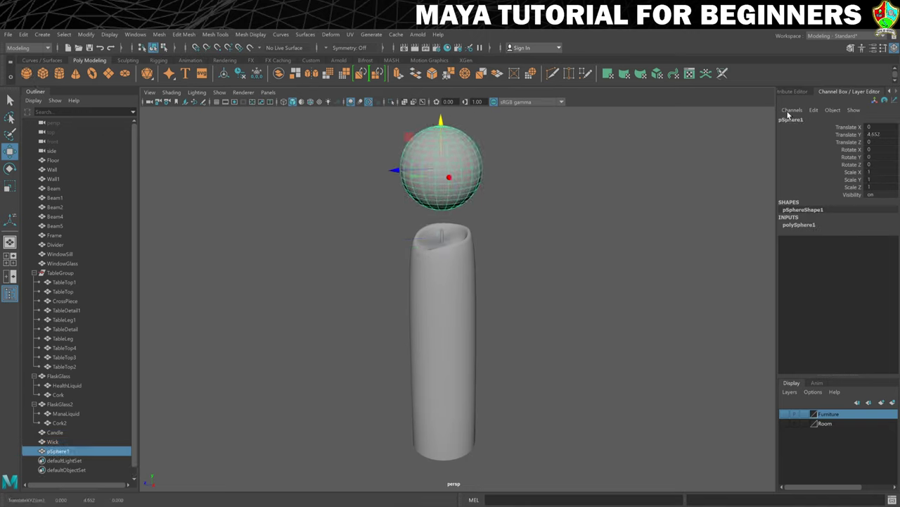
pyautogui.doubleClick(794, 120)
pyautogui.write('Flame')
pyautogui.press('Return')
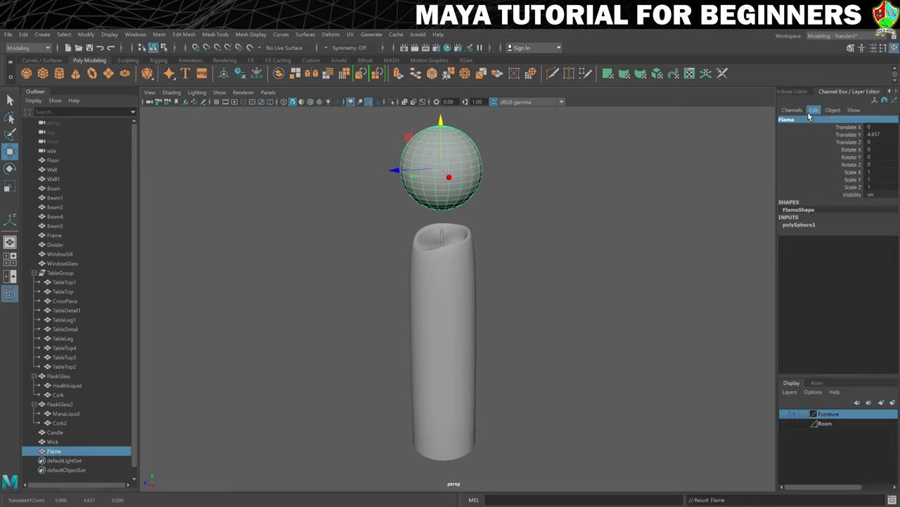
# - Set the Flame sphere's Subdivisions Axis and Height to 8
pyautogui.click(797, 224)
pyautogui.moveTo(873, 239); pyautogui.dragTo(872, 247)
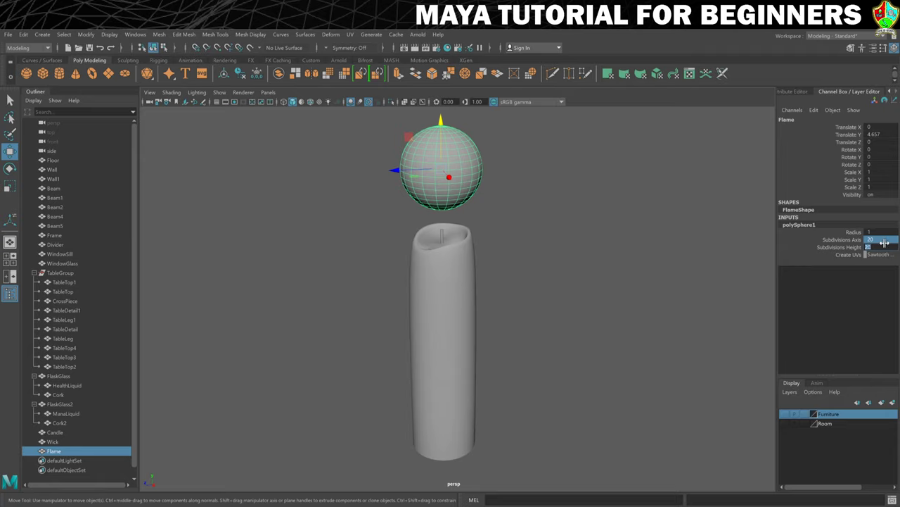
pyautogui.write('8')
pyautogui.press('Return')
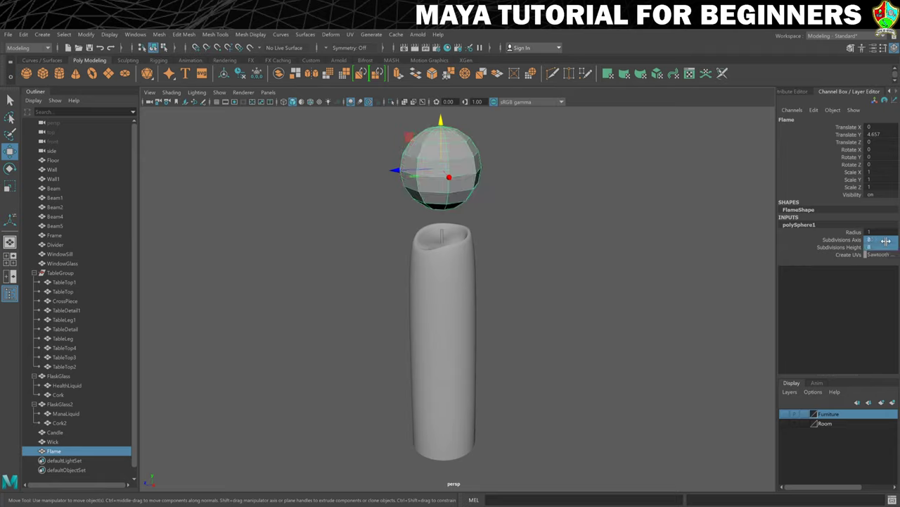
# - Scale the Flame to 0.522 with Y 0.66 and place it just above the wick
pyautogui.press('r')
pyautogui.keyDown('alt'); pyautogui.moveTo(521, 280); pyautogui.dragTo(521, 331, button='middle'); pyautogui.keyUp('alt')
pyautogui.moveTo(446, 208); pyautogui.dragTo(413, 225)
pyautogui.moveTo(447, 169); pyautogui.dragTo(449, 211)
pyautogui.press('w')
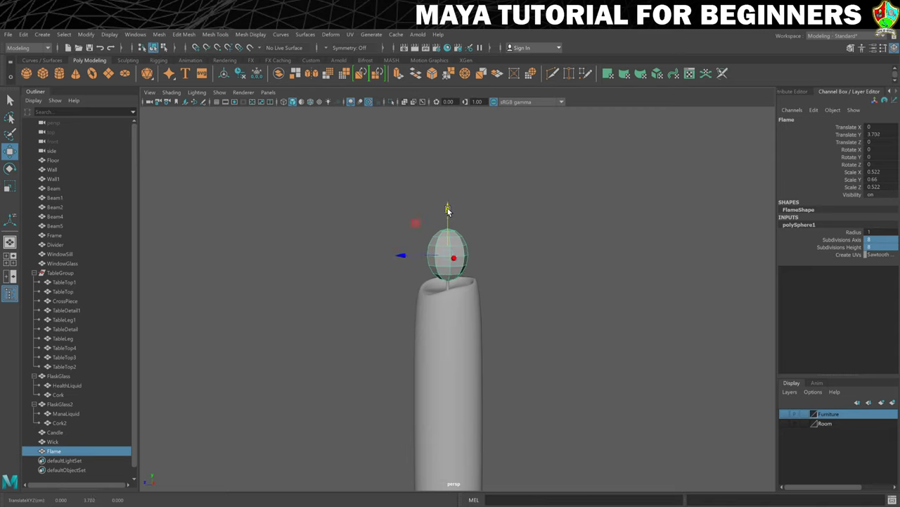
pyautogui.scroll(3, 472, 263)
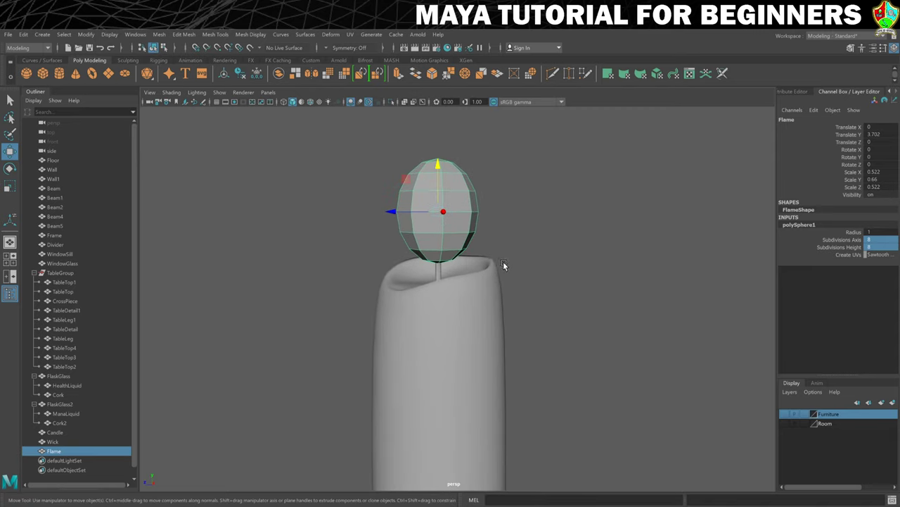
pyautogui.keyDown('alt'); pyautogui.moveTo(502, 256); pyautogui.dragTo(536, 318, button='middle'); pyautogui.keyUp('alt')
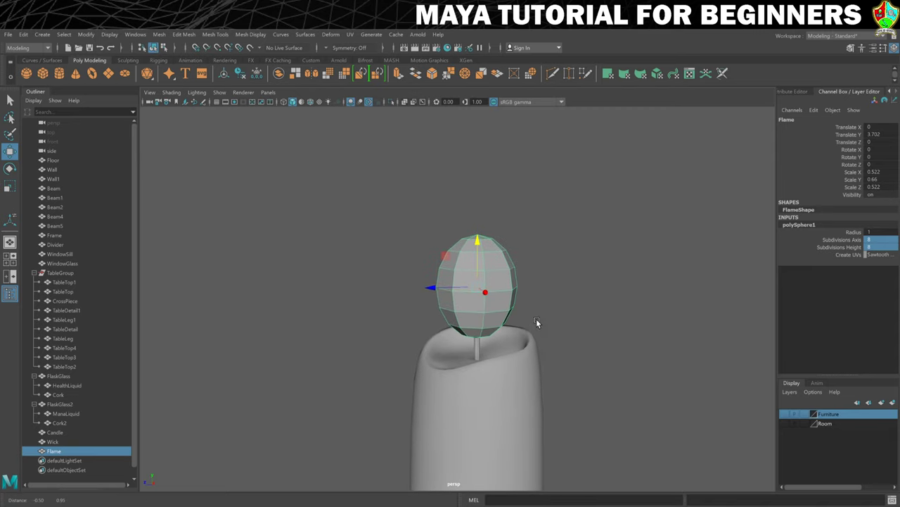
# - Pick the Flame's top vertex in vertex mode and bring up the Move Tool settings
pyautogui.rightClick(500, 243)
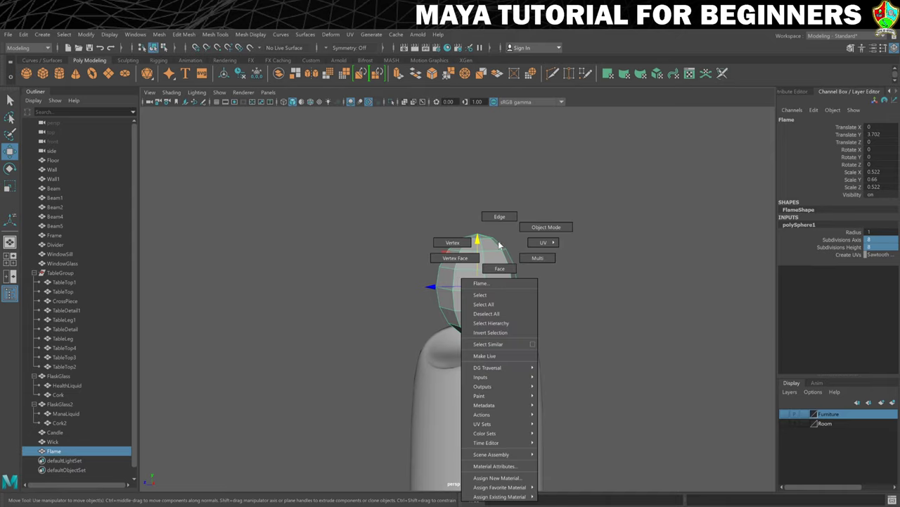
pyautogui.click(461, 244)
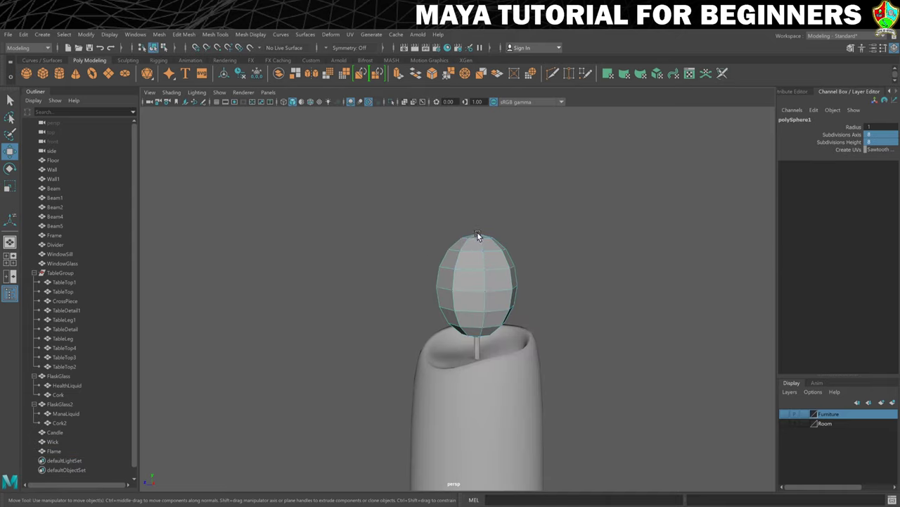
pyautogui.click(476, 234)
pyautogui.moveTo(479, 195); pyautogui.dragTo(493, 232)
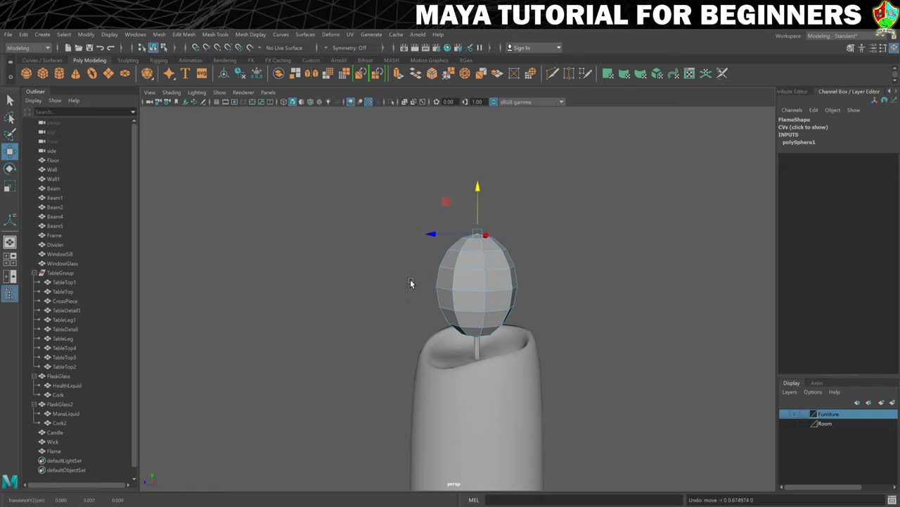
pyautogui.doubleClick(10, 154)
pyautogui.moveTo(210, 135); pyautogui.dragTo(189, 69)
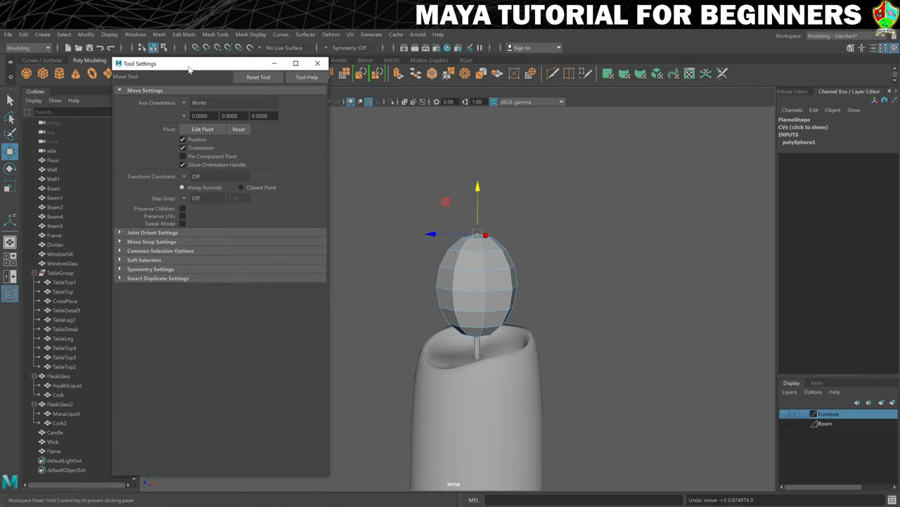
# - Enable Soft Select in the Move Tool settings, then close the window
pyautogui.click(119, 260)
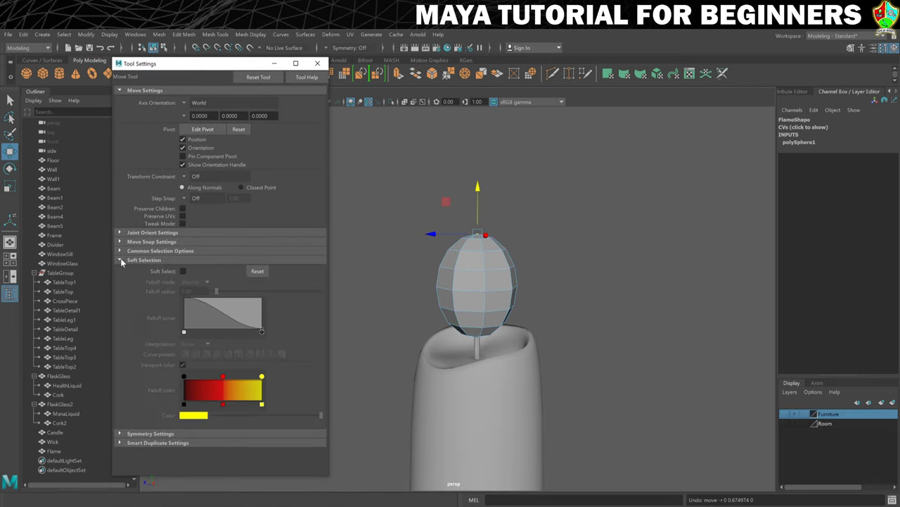
pyautogui.click(183, 270)
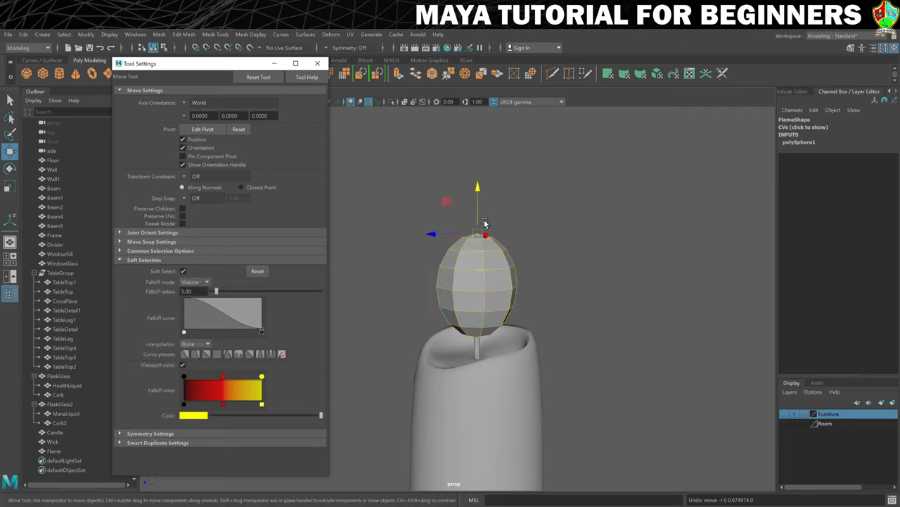
pyautogui.click(318, 63)
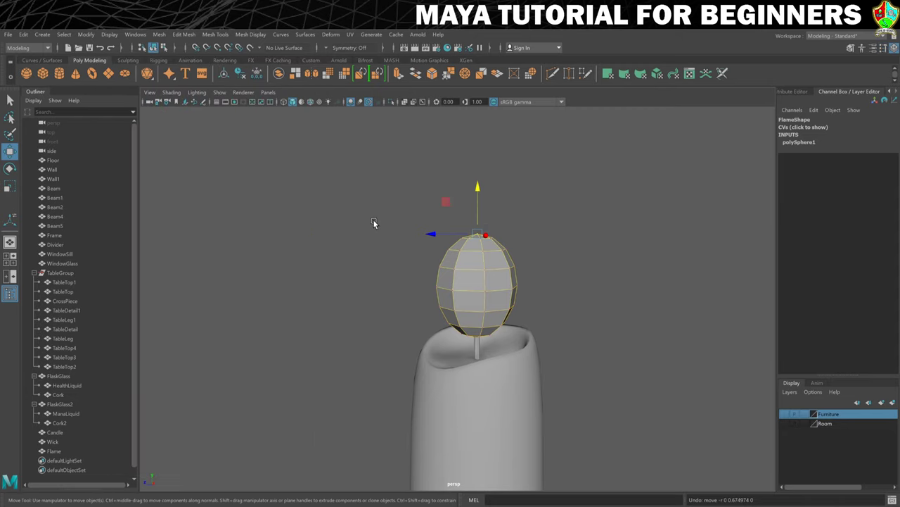
# - Widen the soft-select falloff and pull the top vertex up into a teardrop point
pyautogui.press('b')
pyautogui.press('b')
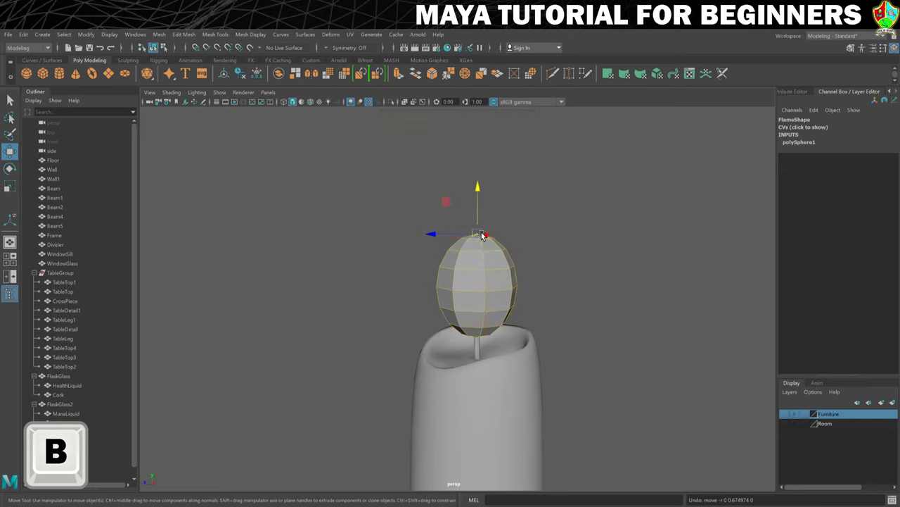
pyautogui.moveTo(477, 188); pyautogui.dragTo(454, 156)
pyautogui.hotkey('ctrl', 'z')
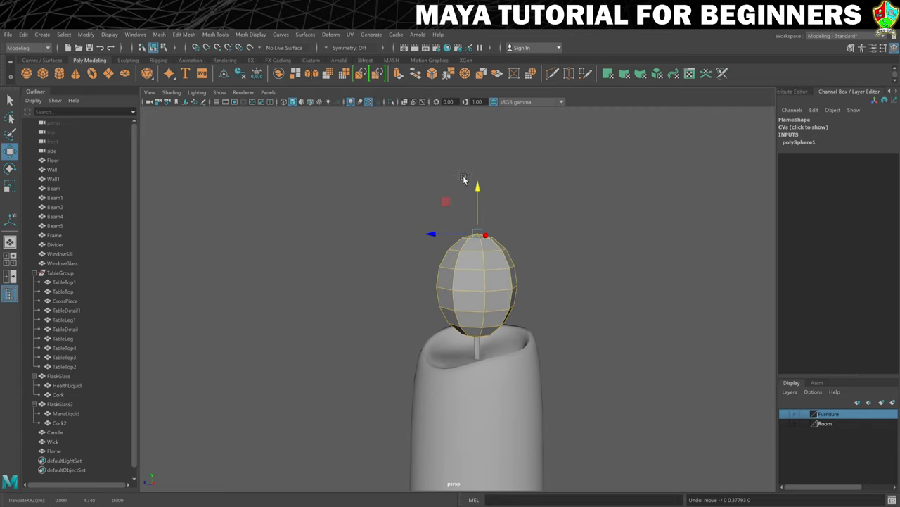
pyautogui.press('b')
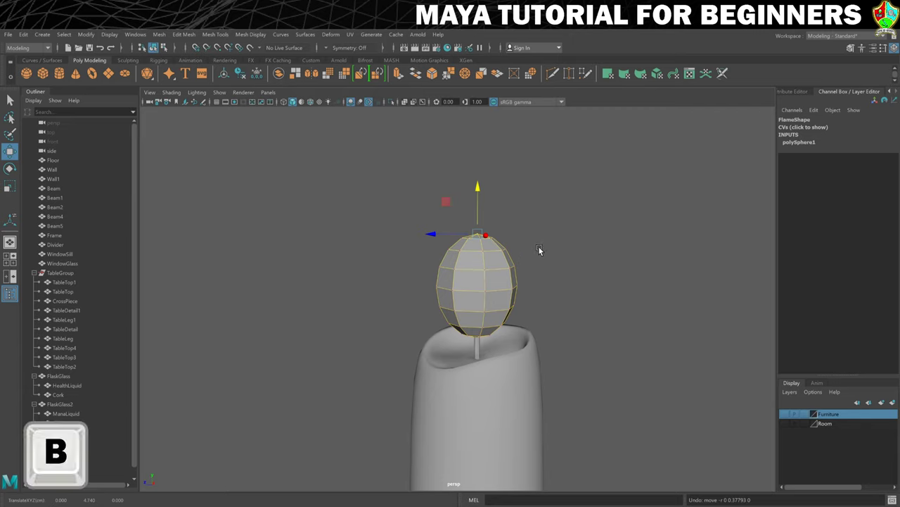
pyautogui.moveTo(673, 234); pyautogui.dragTo(358, 230, button='middle')
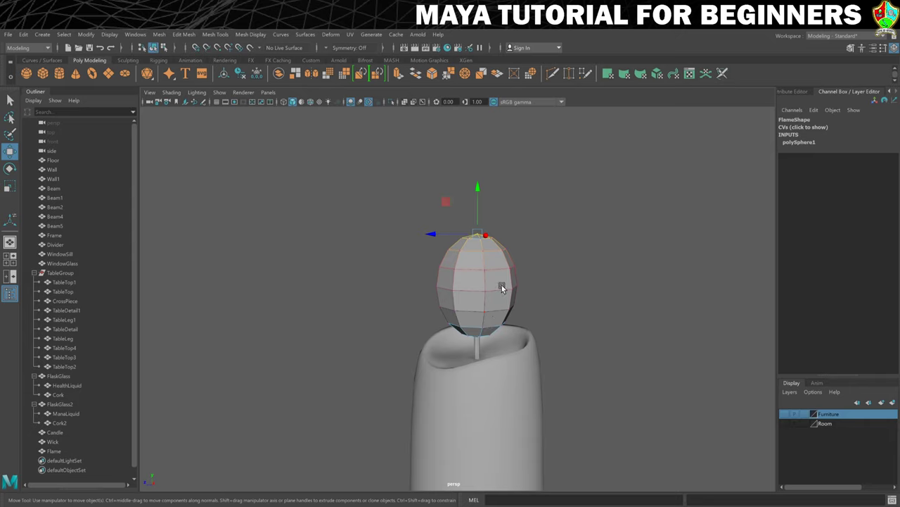
pyautogui.moveTo(478, 190); pyautogui.dragTo(477, 131)
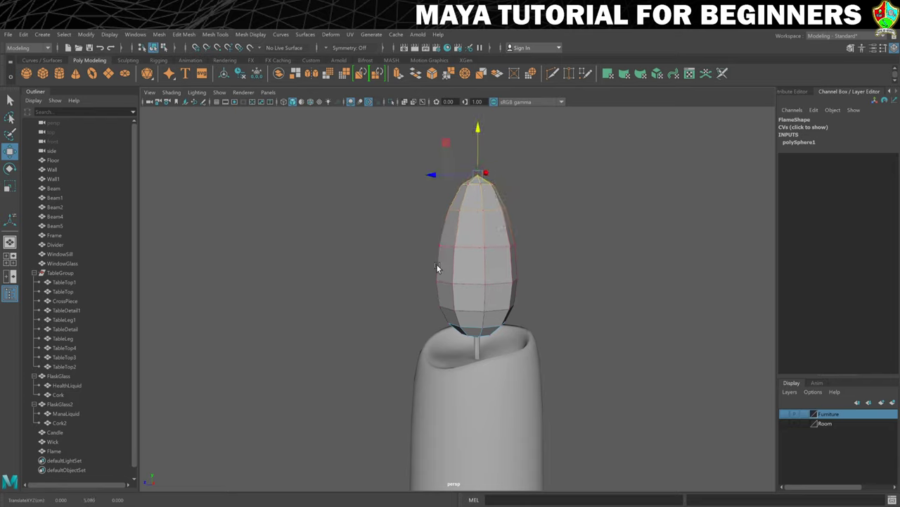
pyautogui.rightClick(479, 251)
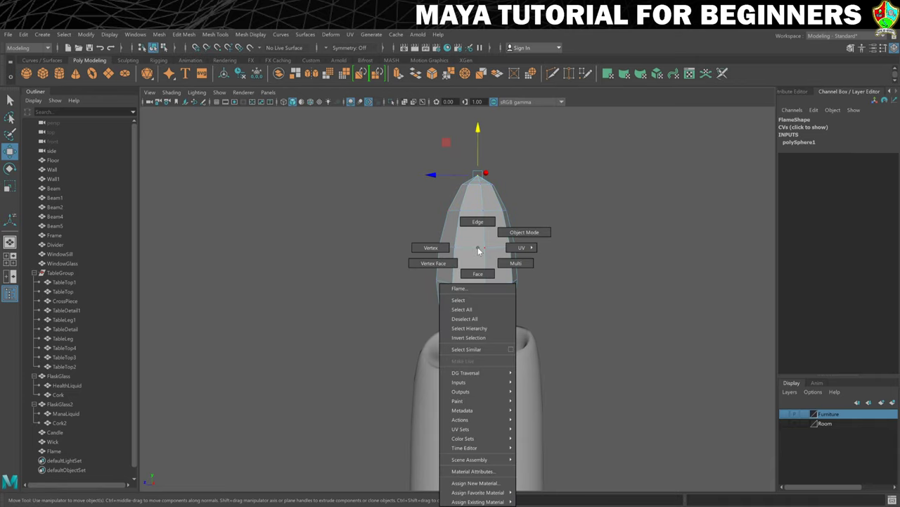
# - In object mode, shrink the Flame to about 0.16 scale and lower it toward the wick
pyautogui.click(524, 232)
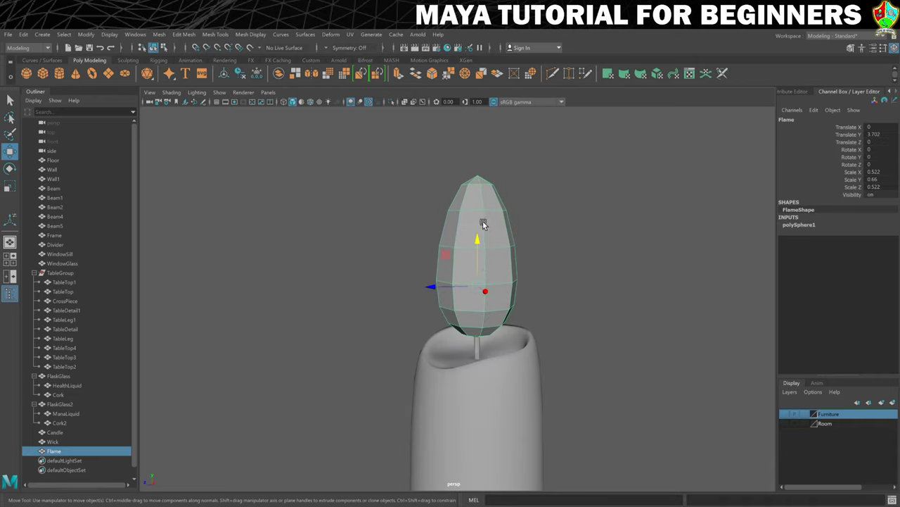
pyautogui.press('r')
pyautogui.moveTo(479, 287); pyautogui.dragTo(396, 296)
pyautogui.press('w')
pyautogui.moveTo(476, 243); pyautogui.dragTo(475, 273)
# - Nudge the Flame down onto the wick, then marquee-select the candle, wick and flame
pyautogui.click(593, 257)
pyautogui.scroll(-6, 595, 274)
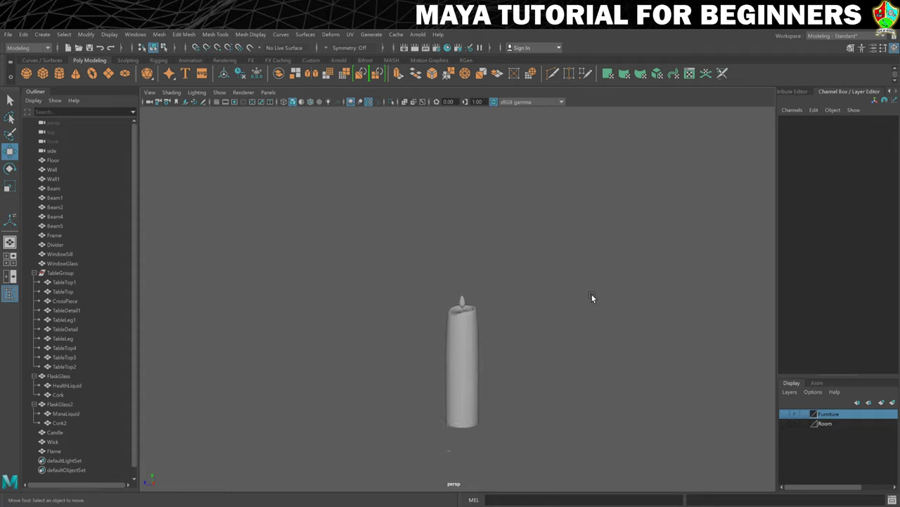
pyautogui.scroll(3, 589, 297)
pyautogui.click(467, 302)
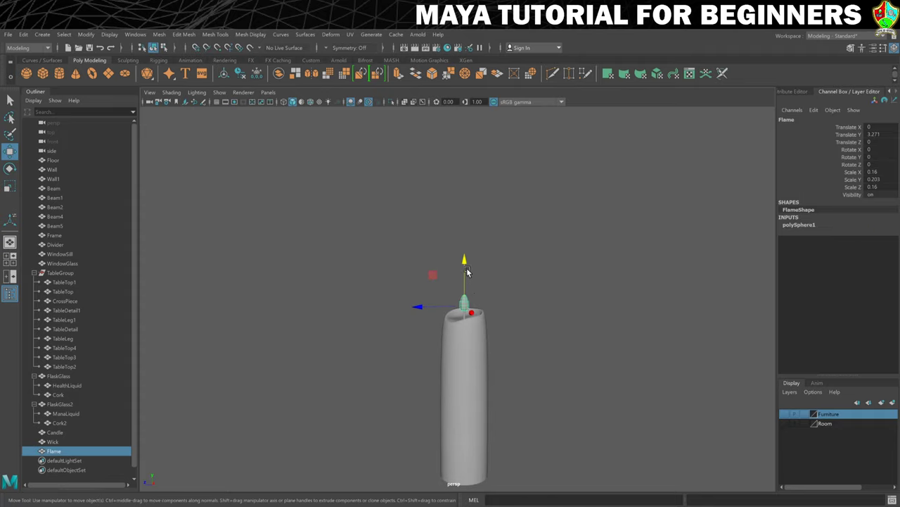
pyautogui.moveTo(464, 263); pyautogui.dragTo(465, 267)
pyautogui.click(566, 271)
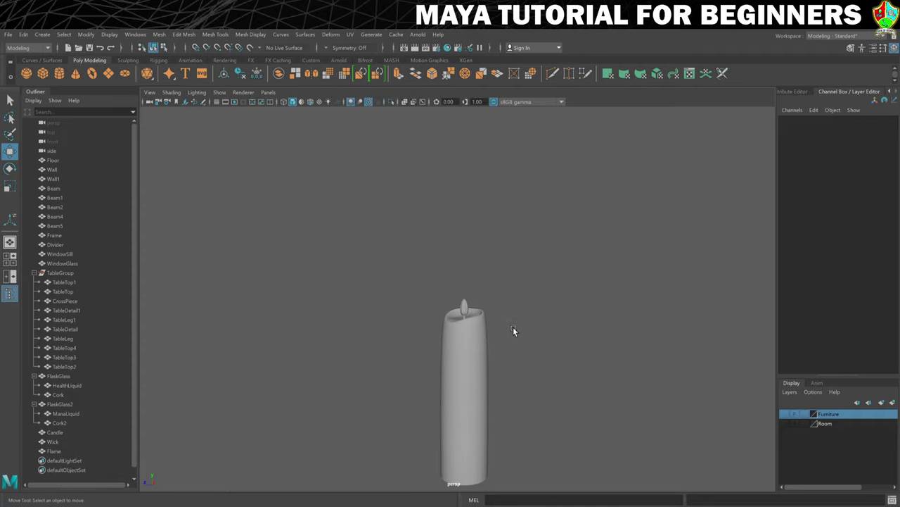
pyautogui.keyDown('alt'); pyautogui.moveTo(488, 338); pyautogui.dragTo(534, 285); pyautogui.keyUp('alt')
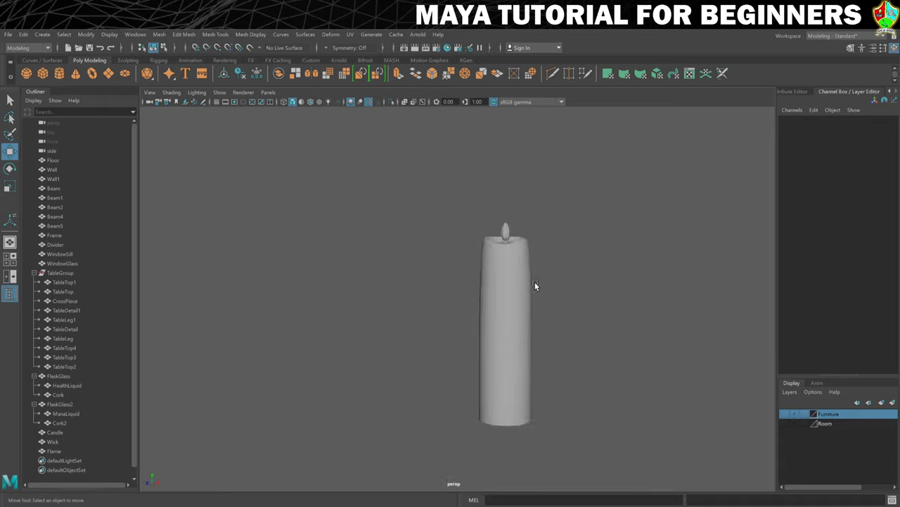
pyautogui.moveTo(397, 184); pyautogui.dragTo(634, 450)
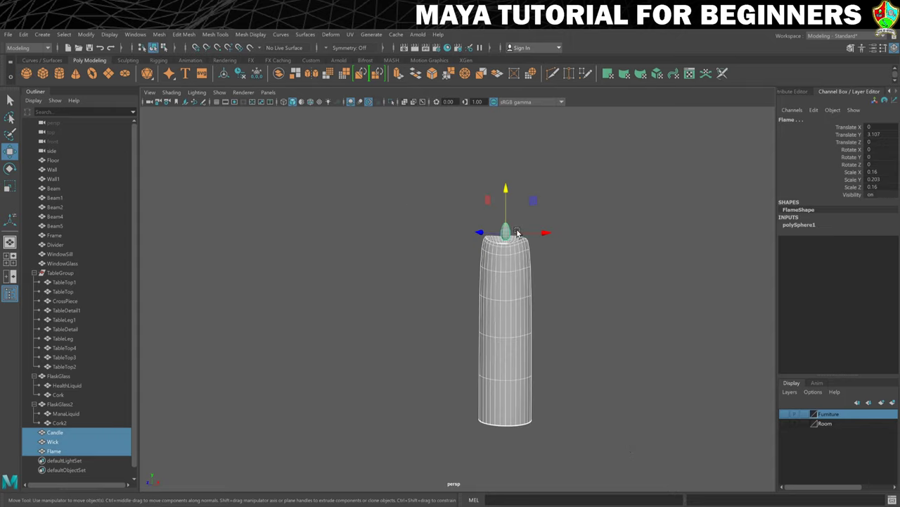
# - Group Candle, Wick and Flame as CandleGroup and begin editing its pivot
pyautogui.hotkey('ctrl', 'g')
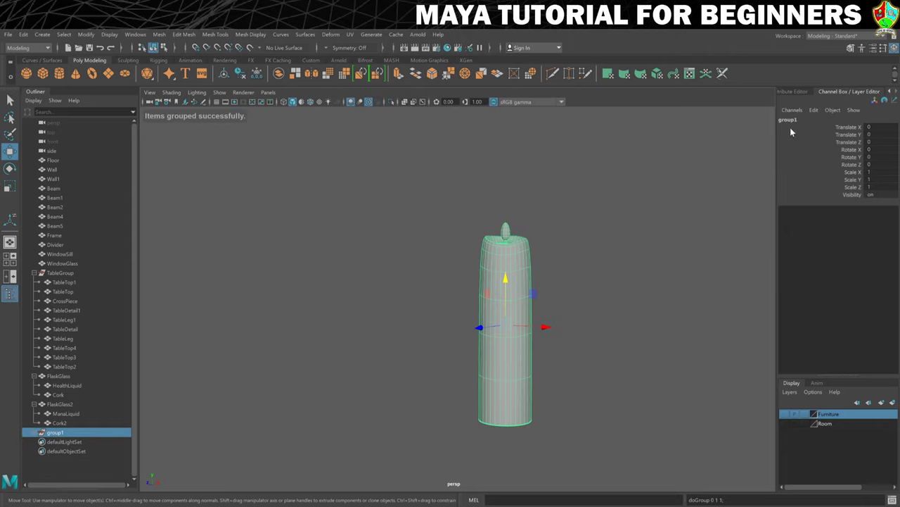
pyautogui.write('CandleGroup')
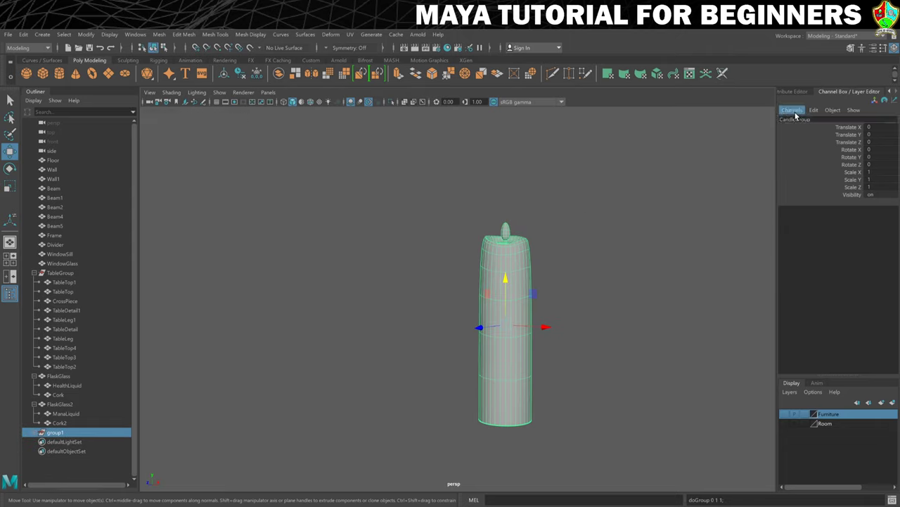
pyautogui.press('Return')
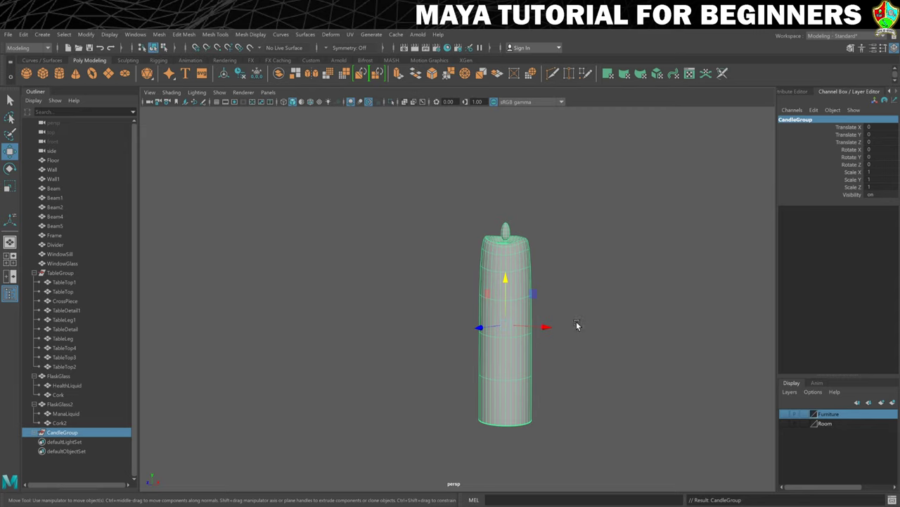
pyautogui.keyDown('alt'); pyautogui.moveTo(584, 342); pyautogui.dragTo(580, 271, button='middle'); pyautogui.keyUp('alt')
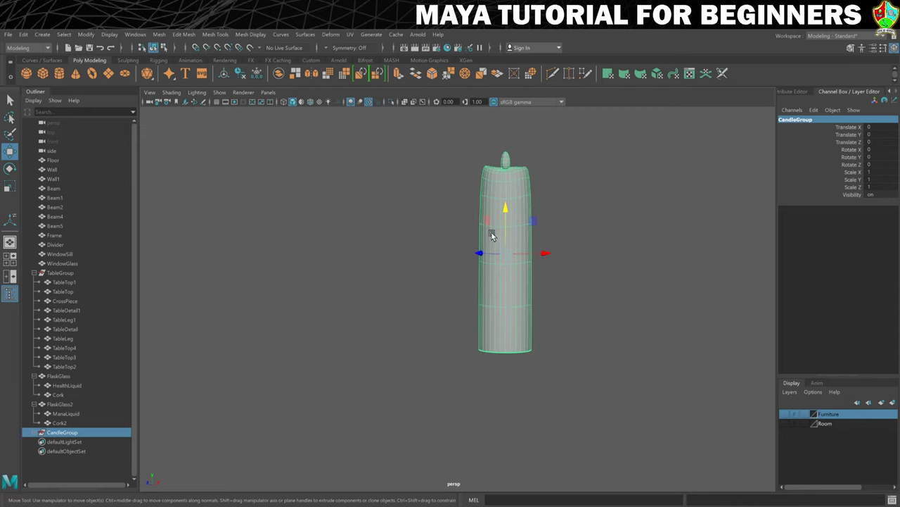
pyautogui.press('d')
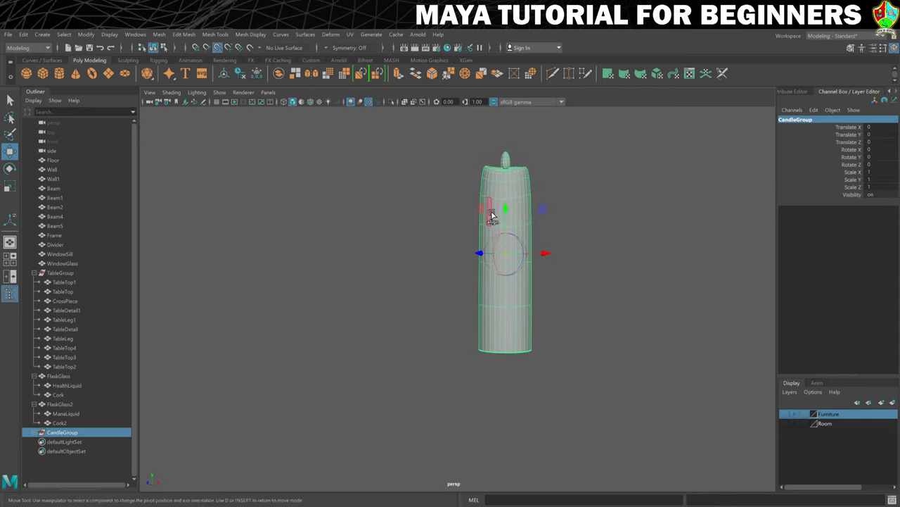